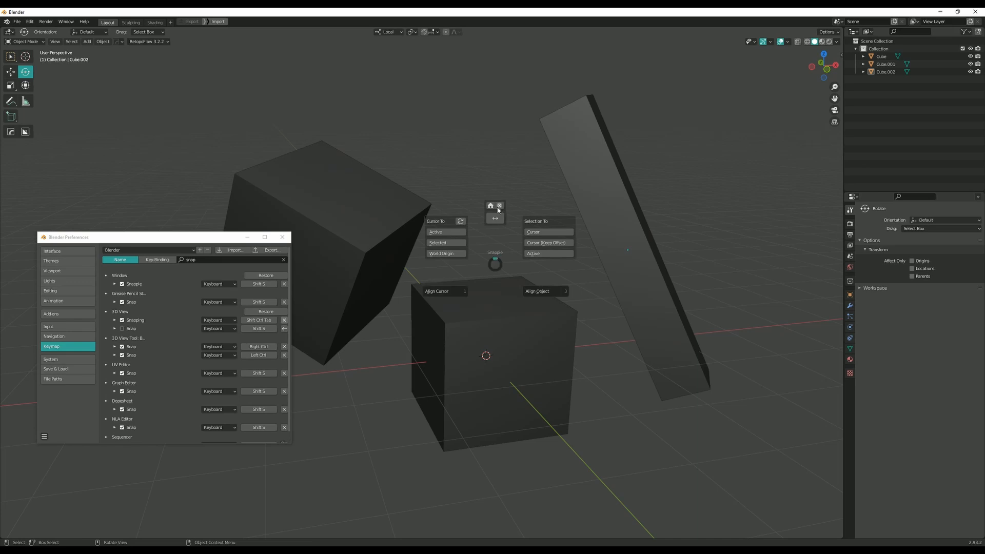
- Re-enable the 3D View Snap keymap entry and bring up the default Snap pie menu to review its options
{"action": "left_click", "coordinate": [495, 265]}
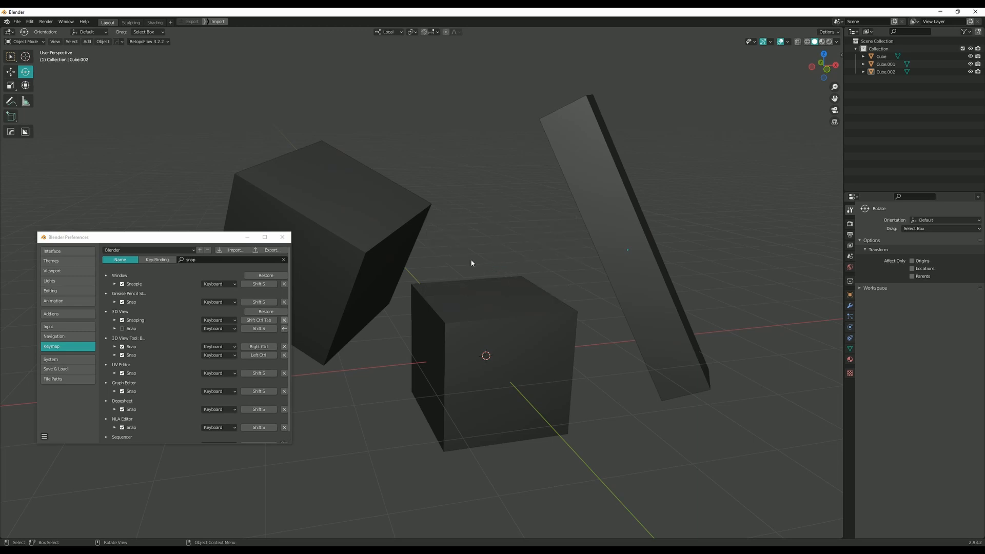
{"action": "middle_click_drag", "start_coordinate": [468, 259], "coordinate": [477, 253]}
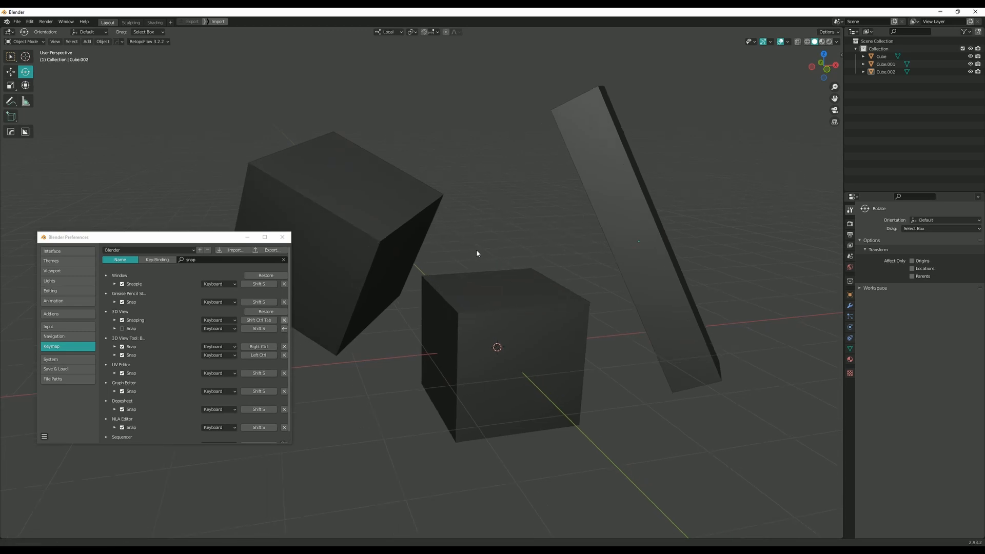
{"action": "left_click", "coordinate": [122, 328]}
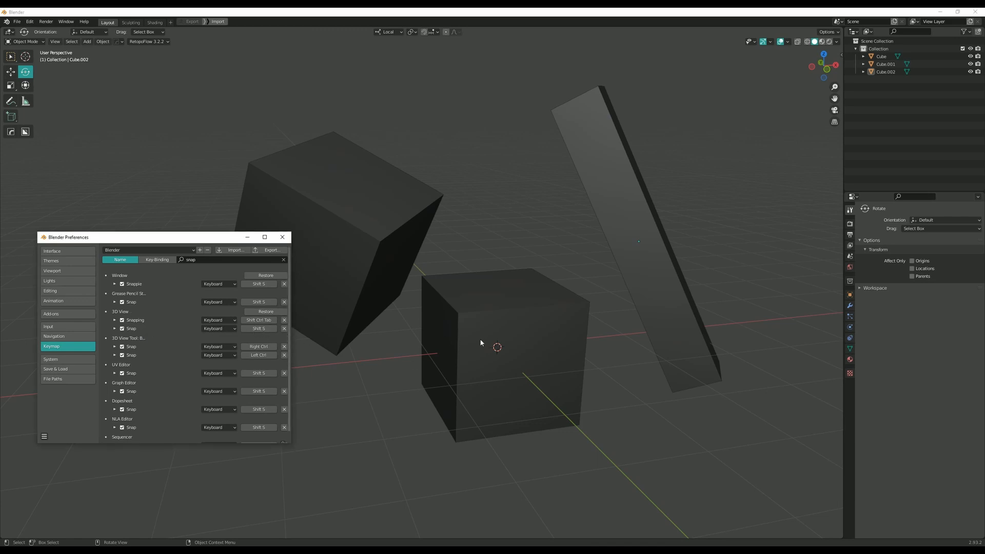
{"action": "key", "text": "shift+s"}
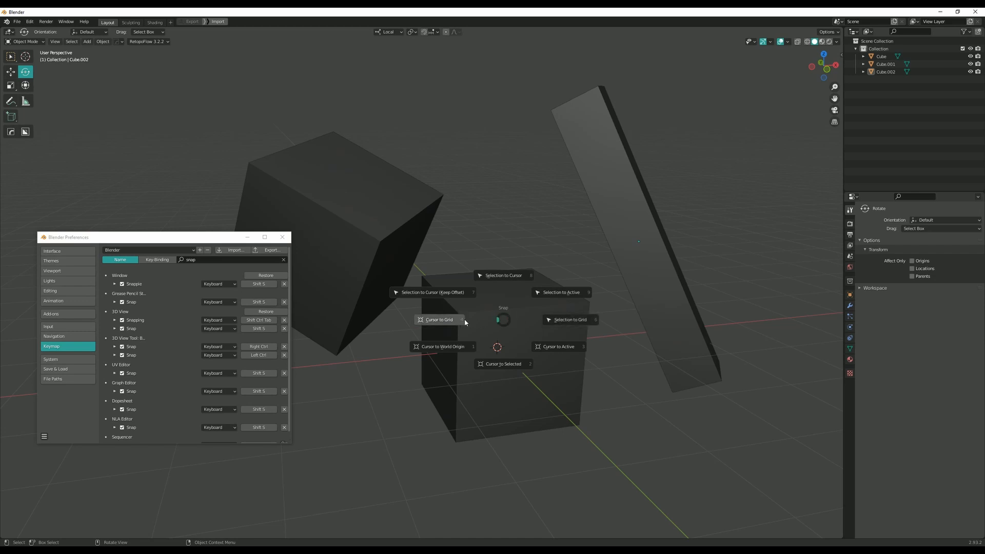
{"action": "key", "text": "shift+s"}
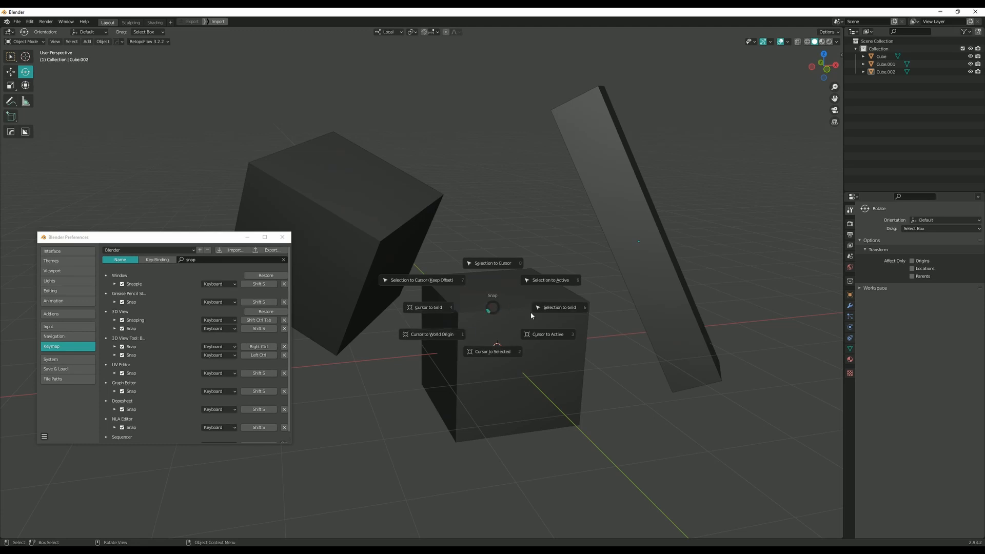
{"action": "left_click", "coordinate": [493, 312]}
{"action": "key", "text": "shift+s"}
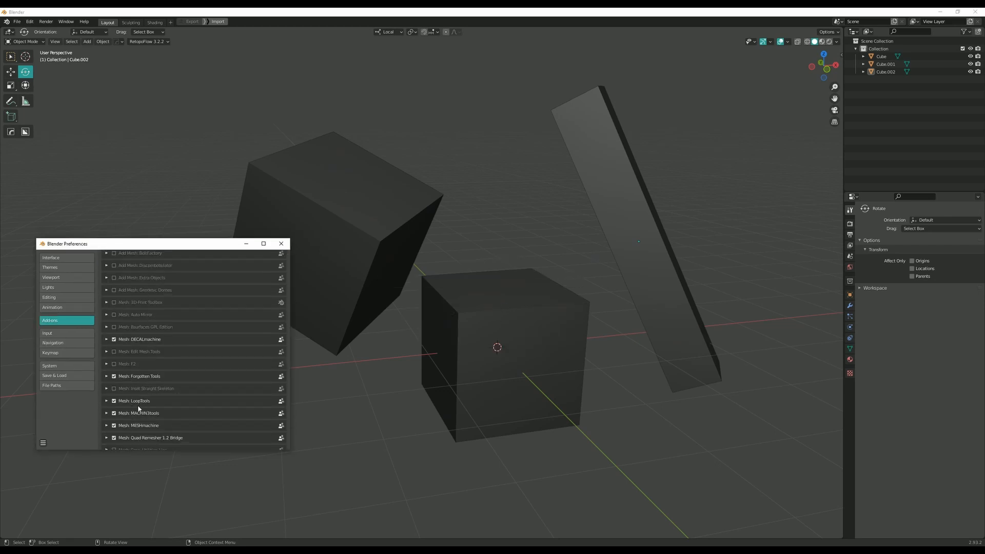
- Expand the MACHIN3tools add-on preferences and examine its pie menu entries, including the one for Cursor and Origin manipulation
{"action": "scroll", "coordinate": [146, 405], "scroll_direction": "down", "scroll_amount": 2}
{"action": "left_click", "coordinate": [107, 382]}
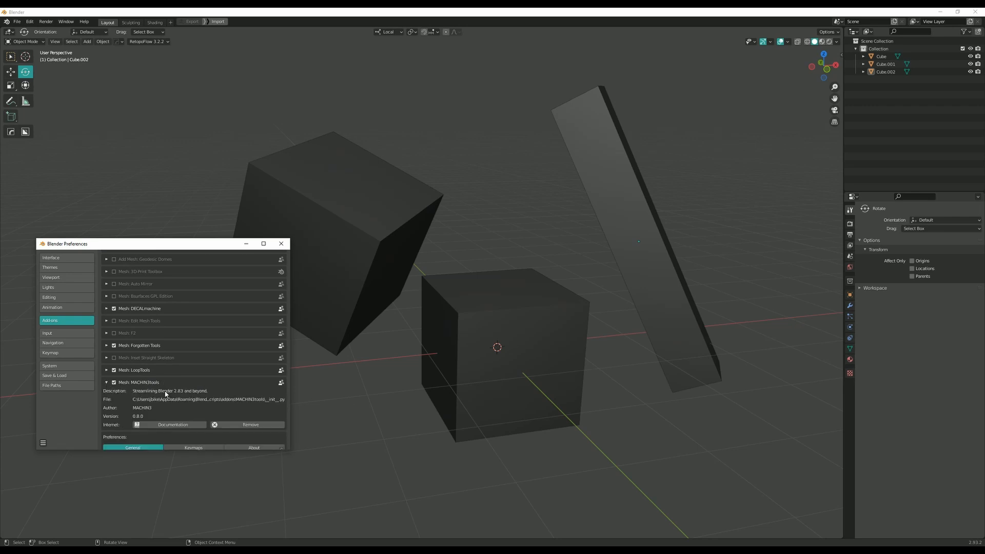
{"action": "scroll", "coordinate": [190, 397], "scroll_direction": "down", "scroll_amount": 3}
{"action": "scroll", "coordinate": [181, 360], "scroll_direction": "down", "scroll_amount": 9}
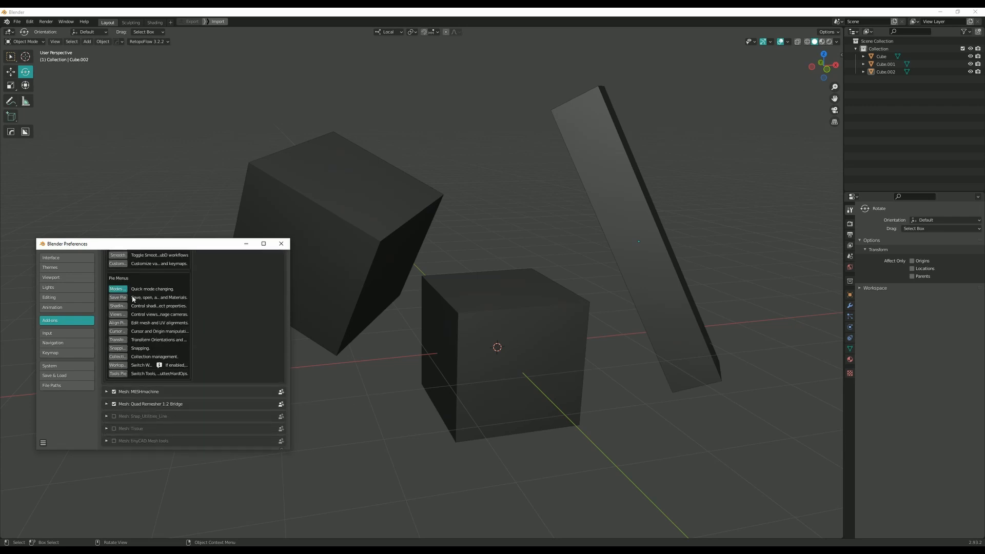
{"action": "left_click_drag", "start_coordinate": [291, 328], "coordinate": [367, 328]}
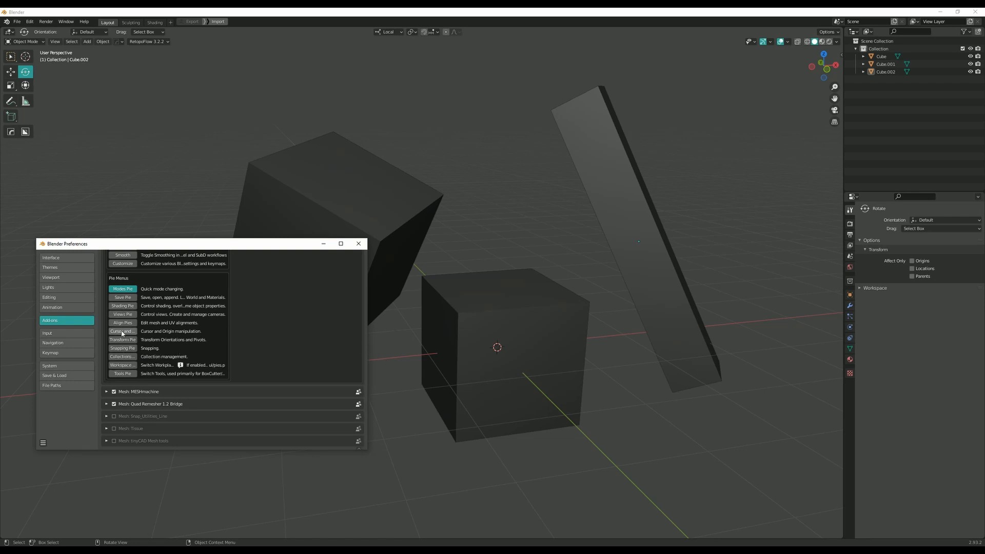
{"action": "left_click_drag", "start_coordinate": [233, 243], "coordinate": [295, 234]}
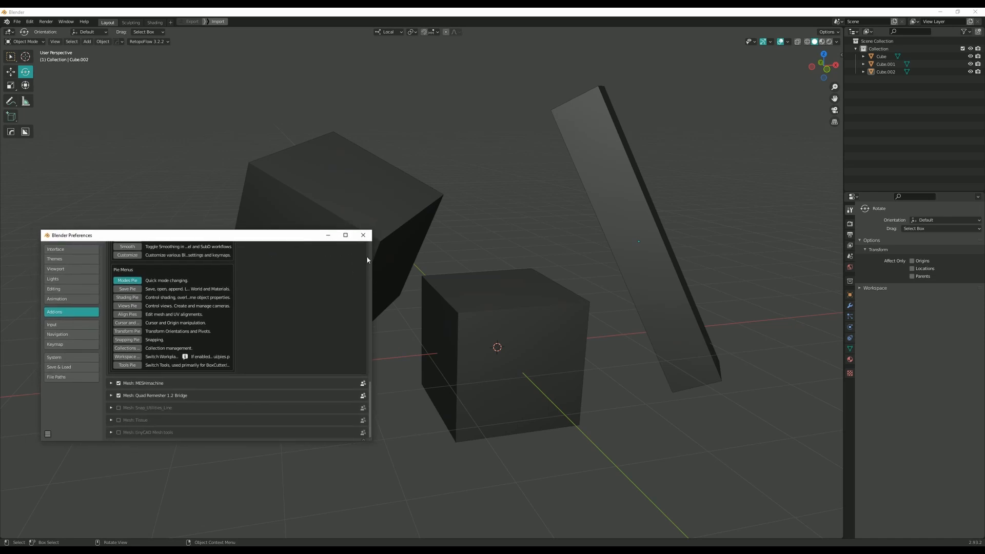
{"action": "scroll", "coordinate": [257, 326], "scroll_direction": "up", "scroll_amount": 20}
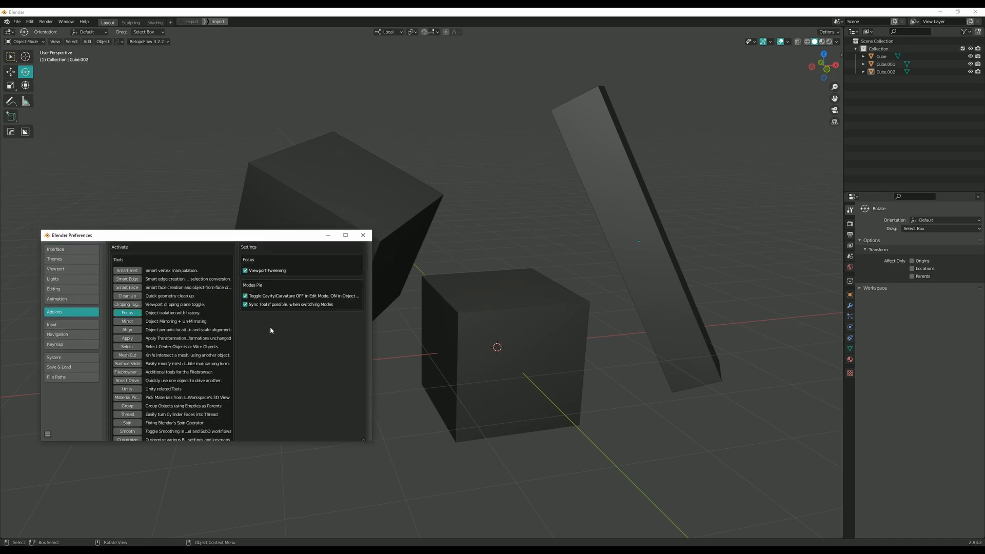
- Search the add-ons for "snappie" and reposition the Preferences window clear of the cubes
{"action": "left_click", "coordinate": [313, 258]}
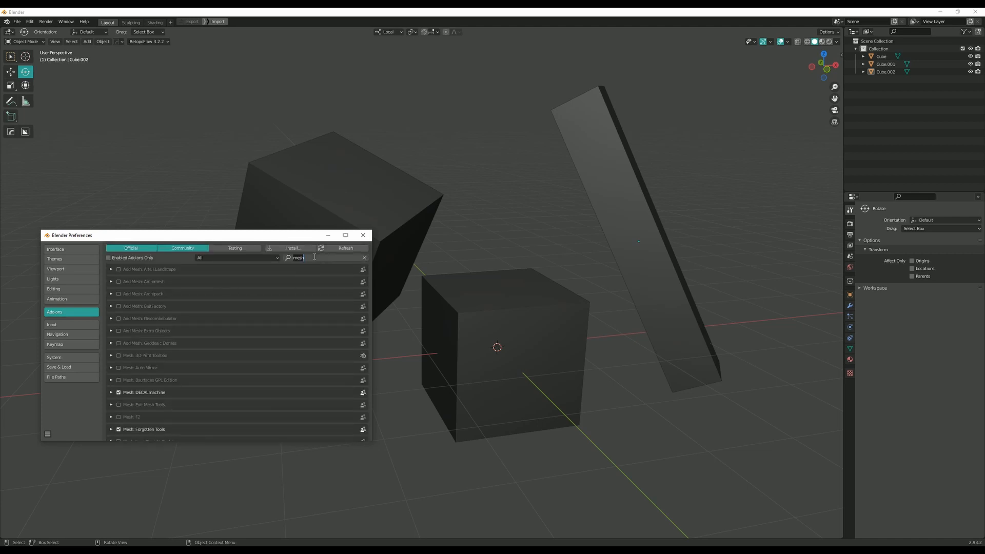
{"action": "type", "text": "snappie"}
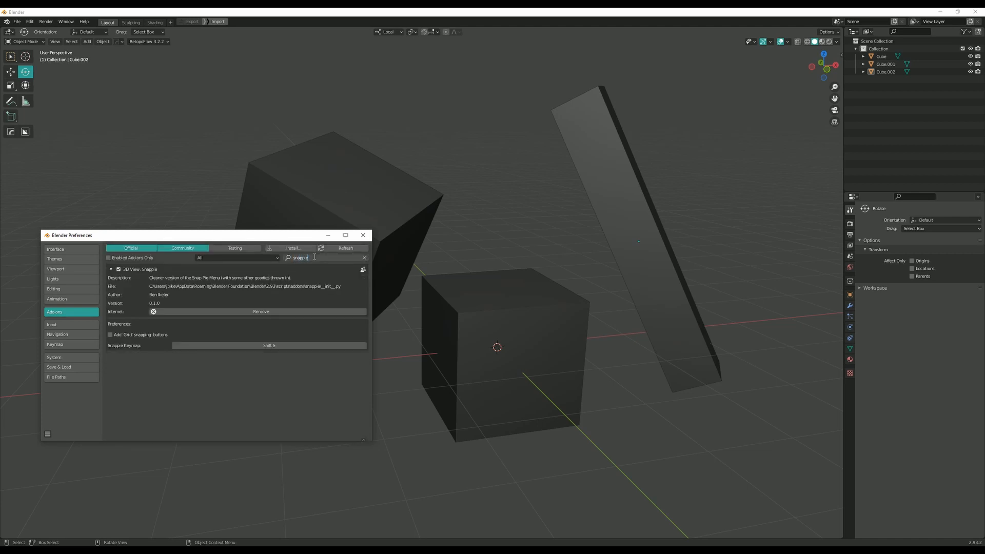
{"action": "key", "text": "Return"}
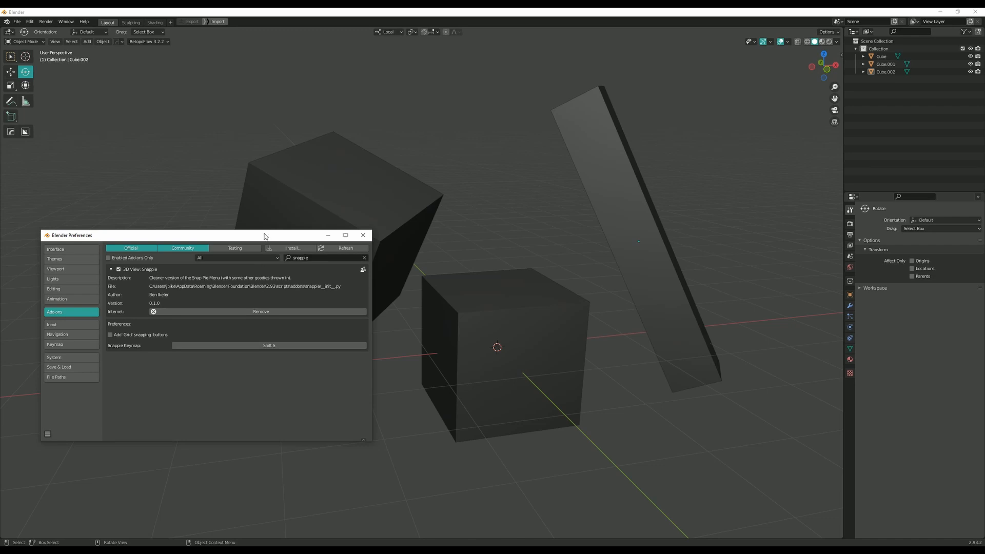
{"action": "left_click_drag", "start_coordinate": [265, 235], "coordinate": [251, 233]}
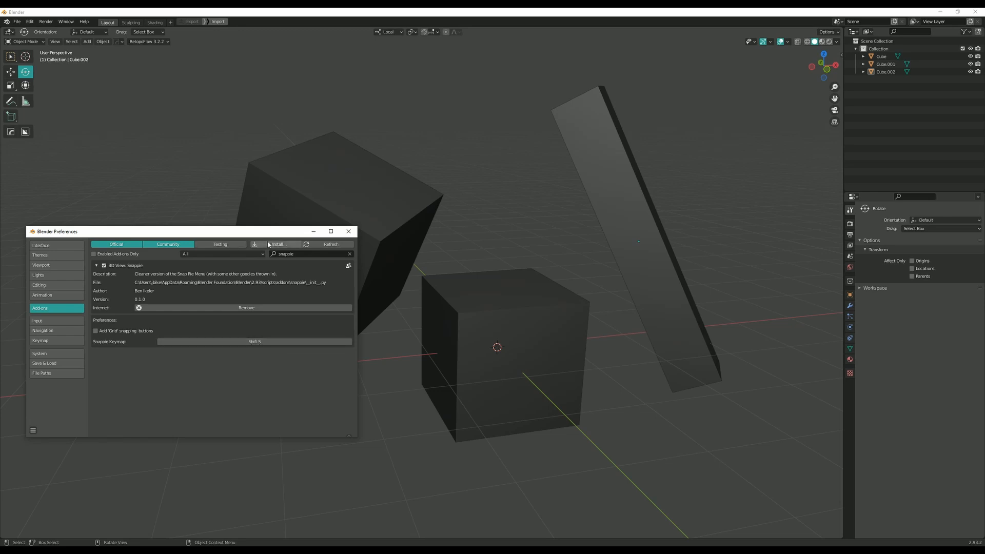
{"action": "left_click_drag", "start_coordinate": [268, 231], "coordinate": [256, 251]}
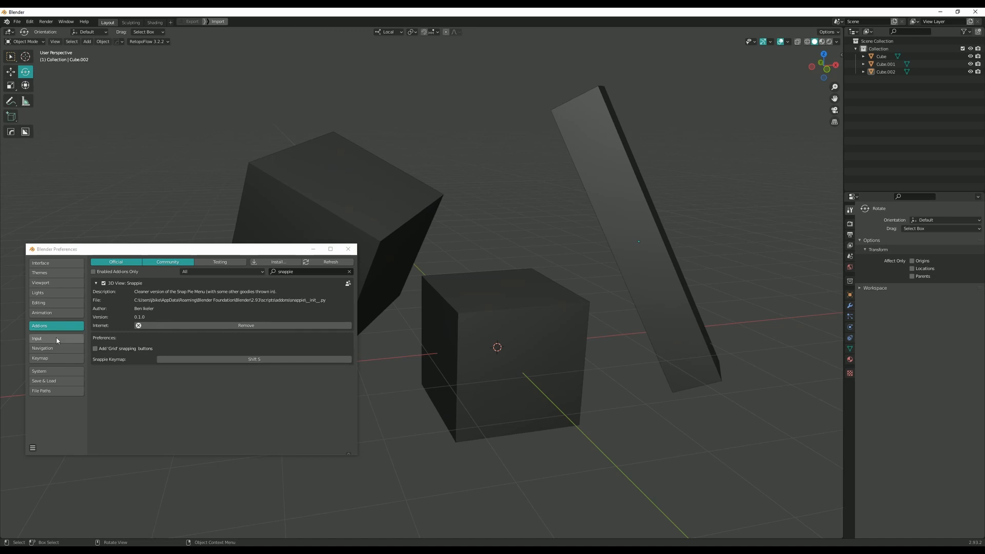
- Filter the keymap entries by "snap" and disable the Snap entry under 3D View
{"action": "left_click", "coordinate": [55, 359]}
{"action": "left_click", "coordinate": [271, 270]}
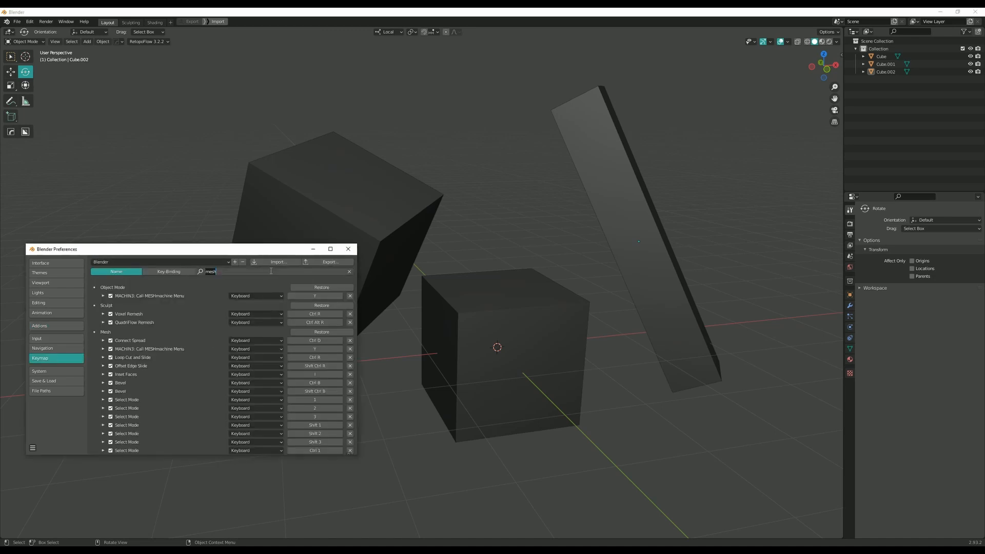
{"action": "type", "text": "snap"}
{"action": "key", "text": "Return"}
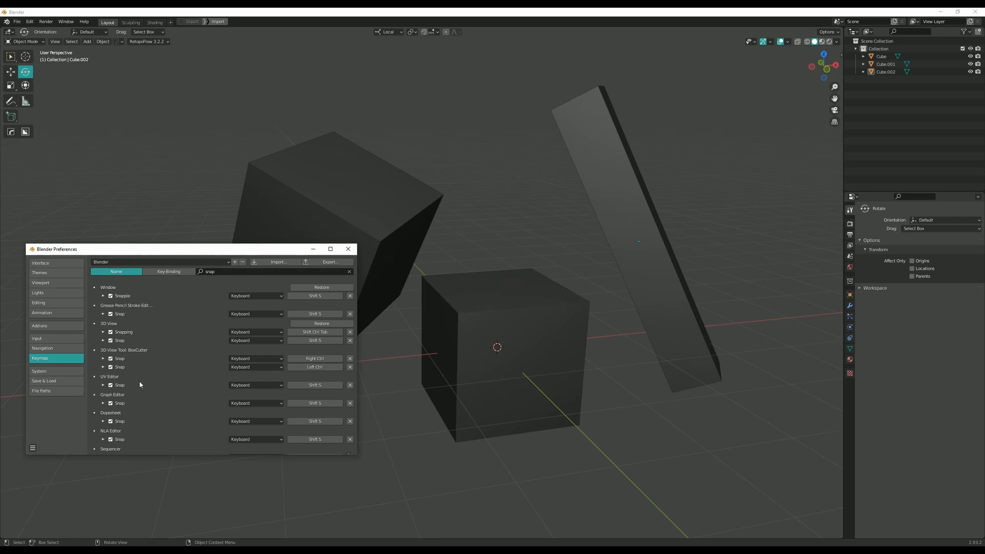
{"action": "scroll", "coordinate": [139, 384], "scroll_direction": "down", "scroll_amount": 1}
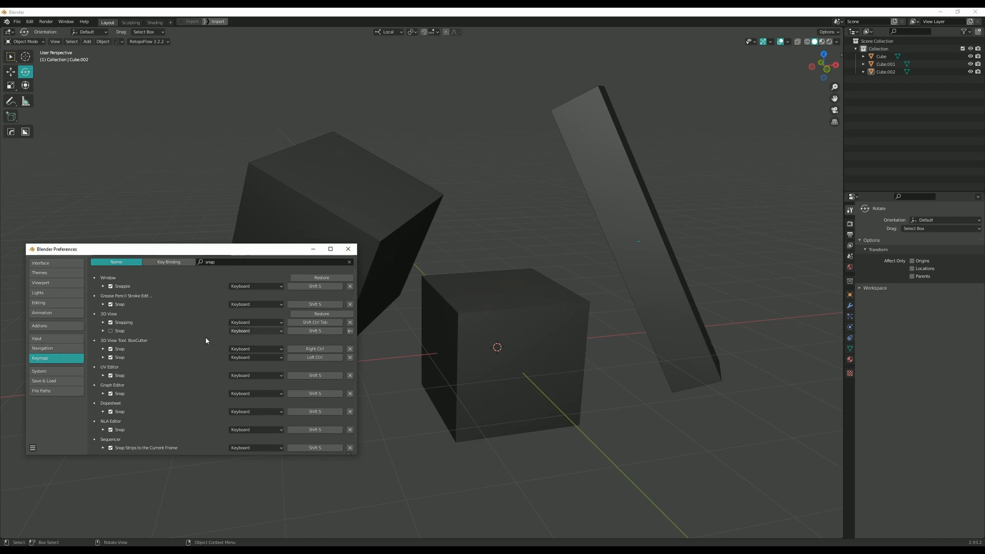
- Return to the Snappie add-on preferences and bring up its pie menu in the viewport to review the options
{"action": "left_click", "coordinate": [55, 326]}
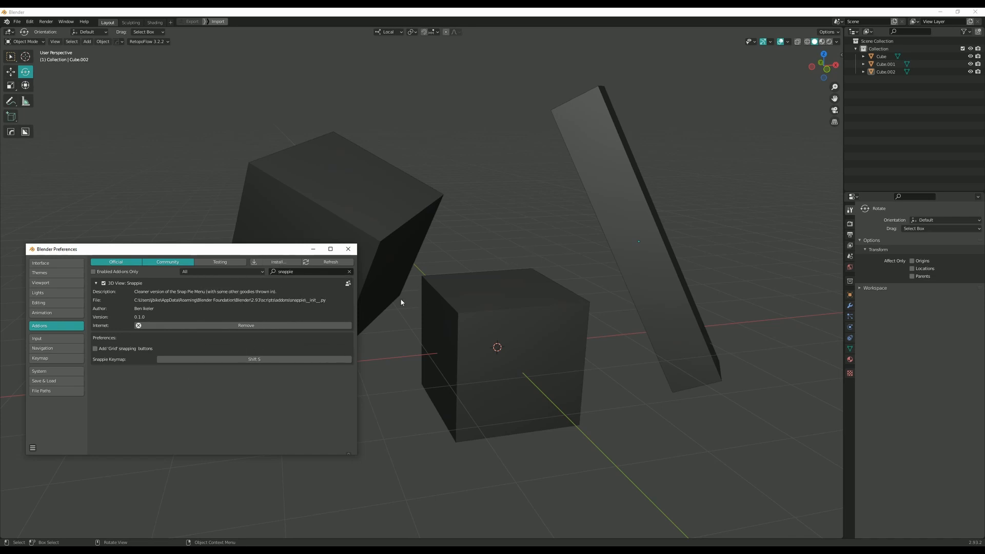
{"action": "key", "text": "shift+s"}
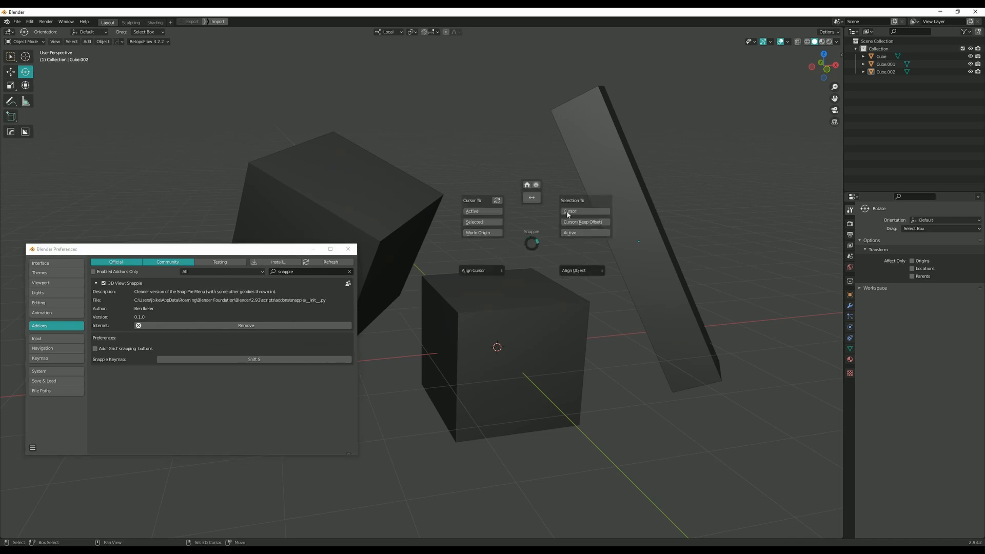
{"action": "left_click", "coordinate": [488, 224]}
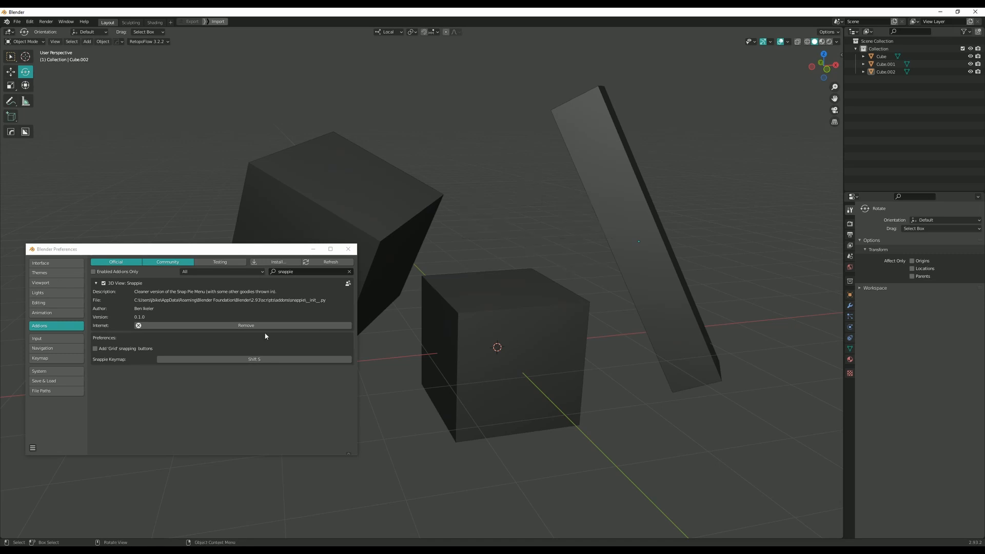
- Enable Snappie's Add 'Grid' snapping buttons option and check the pie menu for the Grid entries
{"action": "left_click", "coordinate": [118, 351]}
{"action": "key", "text": "shift+s"}
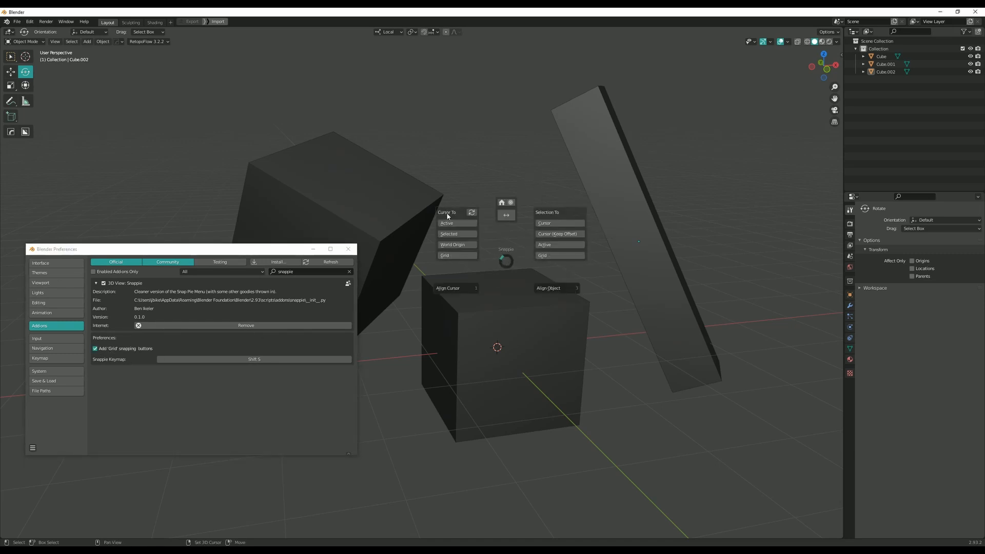
{"action": "left_click", "coordinate": [547, 261]}
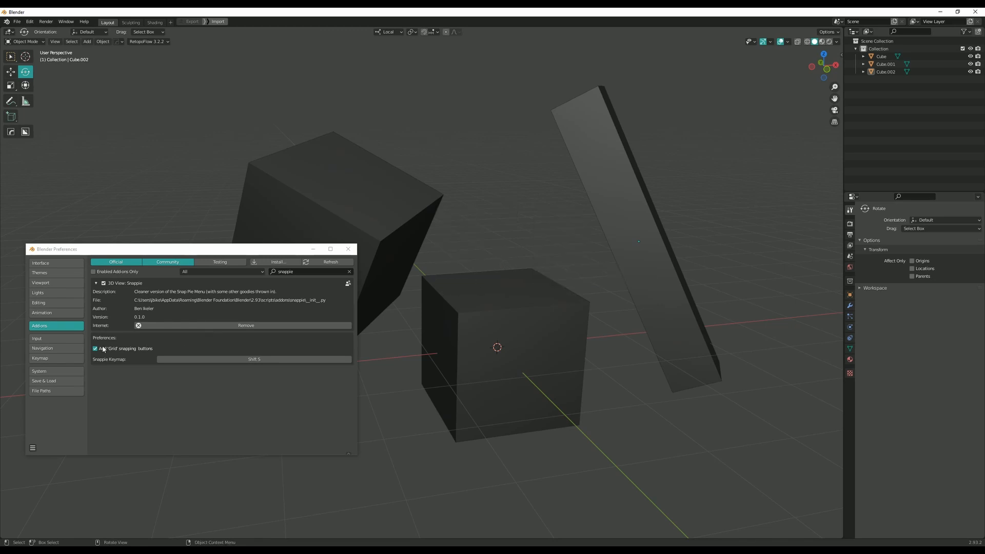
- Turn off Snappie's Add 'Grid' snapping buttons option and check the pie menu again
{"action": "left_click", "coordinate": [96, 349]}
{"action": "key", "text": "shift+s"}
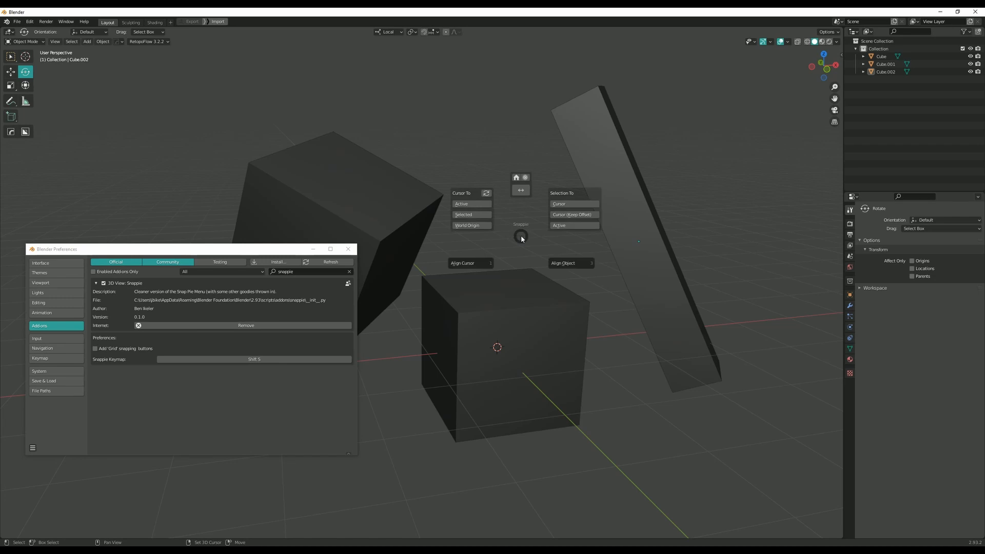
{"action": "key", "text": "Escape"}
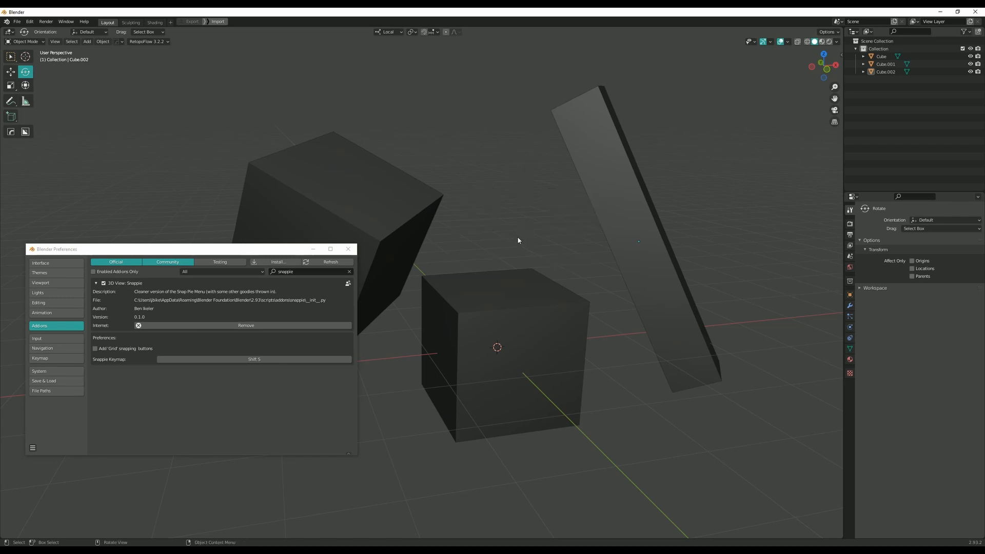
- Close the Preferences window and bring up the Snappie pie menu over the three-cube scene to view its commands
{"action": "left_click_drag", "start_coordinate": [255, 253], "coordinate": [253, 271]}
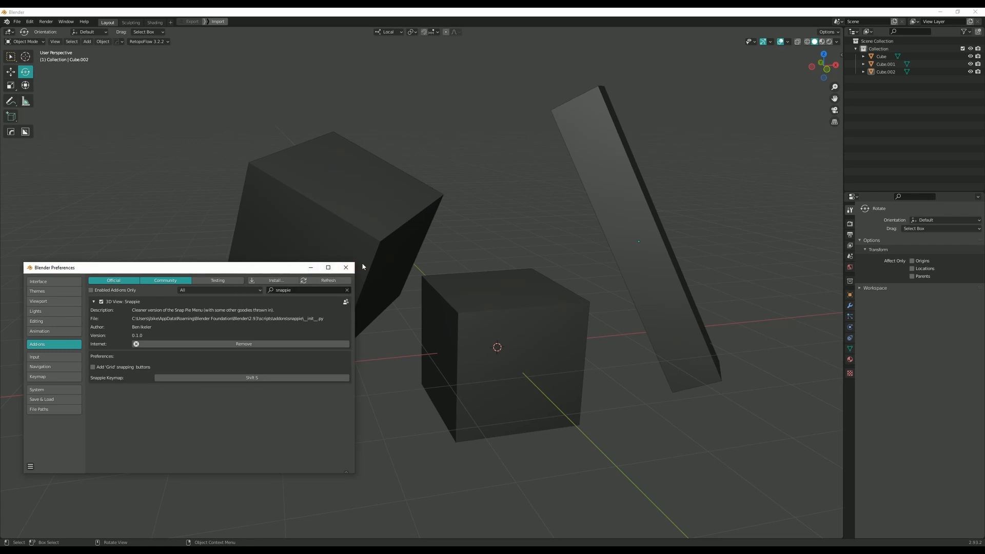
{"action": "left_click", "coordinate": [346, 267]}
{"action": "middle_click_drag", "start_coordinate": [482, 222], "coordinate": [332, 207]}
{"action": "scroll", "coordinate": [429, 334], "scroll_direction": "down", "scroll_amount": 3}
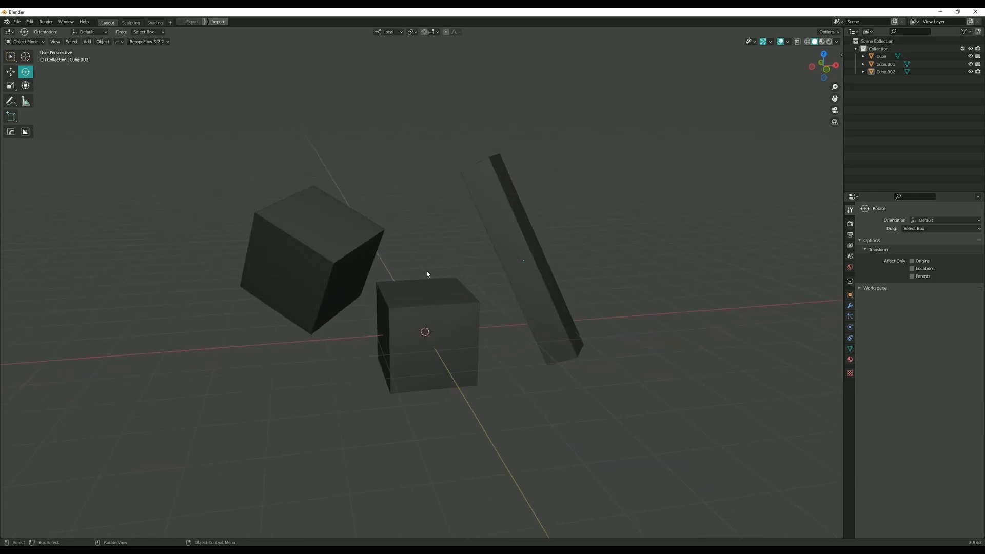
{"action": "middle_click_drag", "start_coordinate": [446, 282], "coordinate": [442, 261]}
{"action": "key", "text": "shift+s"}
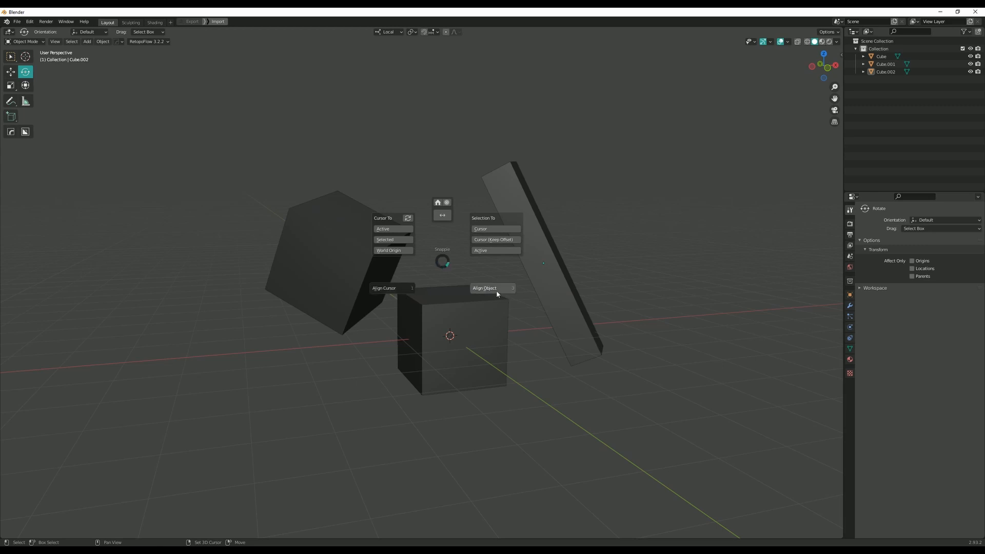
{"action": "left_click", "coordinate": [443, 262]}
{"action": "middle_click_drag", "start_coordinate": [442, 259], "coordinate": [445, 259]}
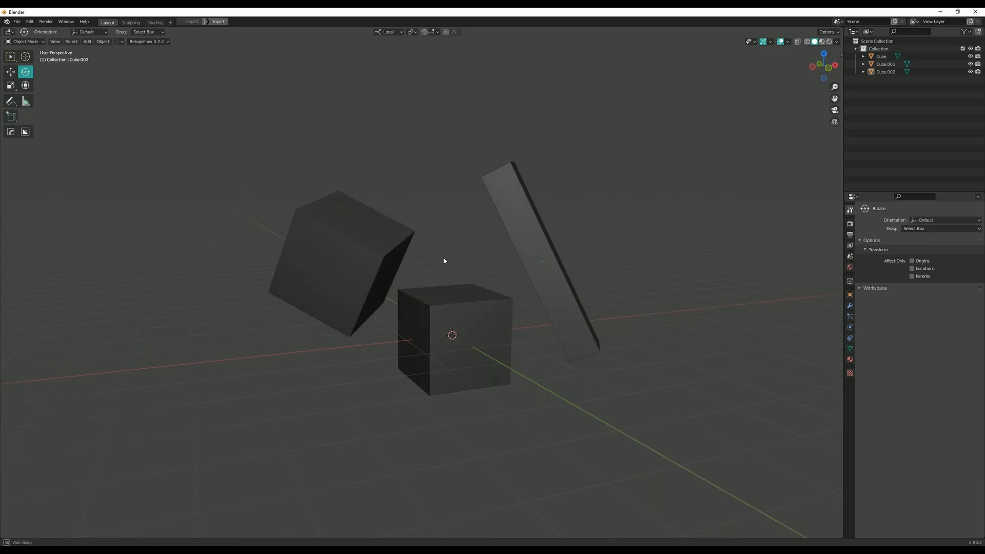
- Select the tilted cube Cube.001 and snap the 3D cursor to it with the Snappie pie menu
{"action": "left_click", "coordinate": [373, 263]}
{"action": "scroll", "coordinate": [436, 271], "scroll_direction": "up", "scroll_amount": 5}
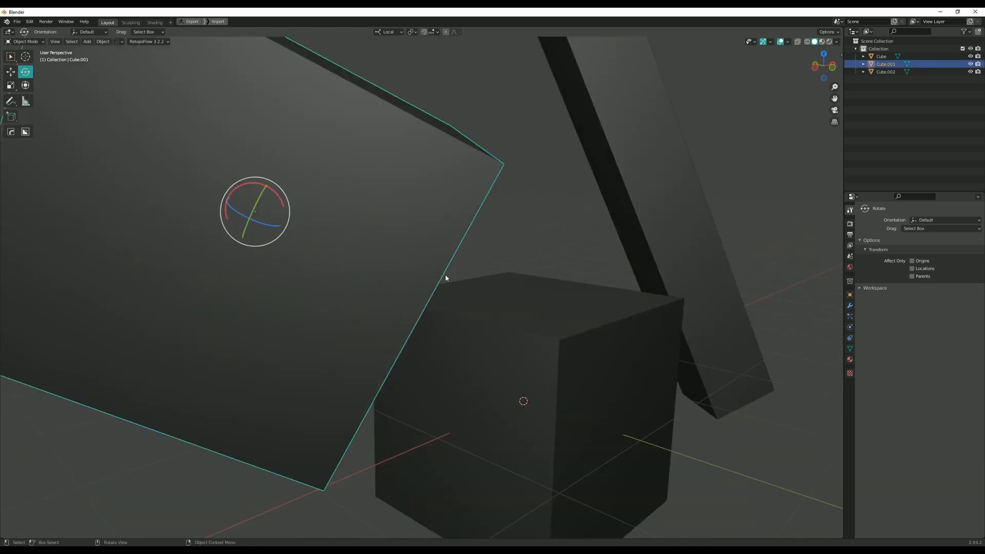
{"action": "scroll", "coordinate": [448, 276], "scroll_direction": "down", "scroll_amount": 4}
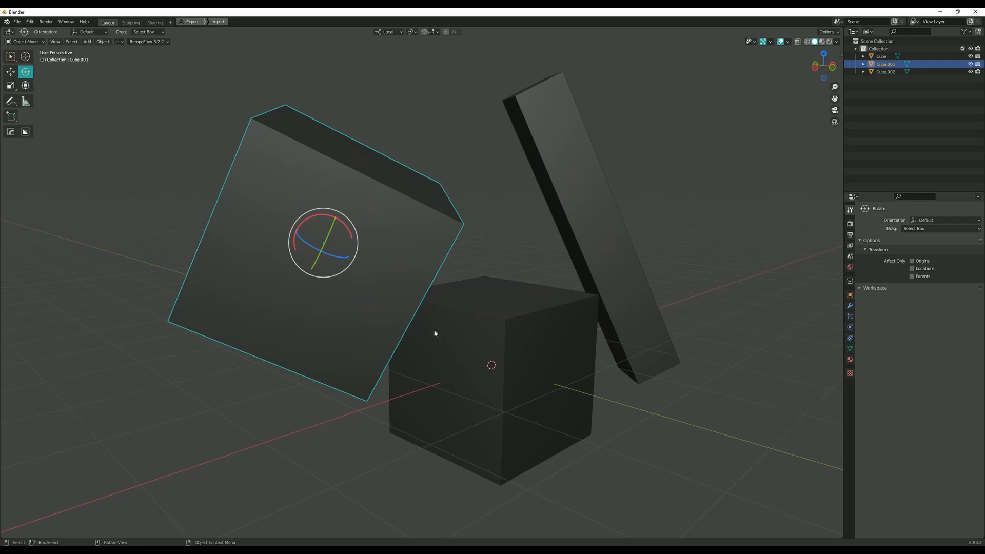
{"action": "middle_click_drag", "start_coordinate": [421, 281], "coordinate": [456, 265]}
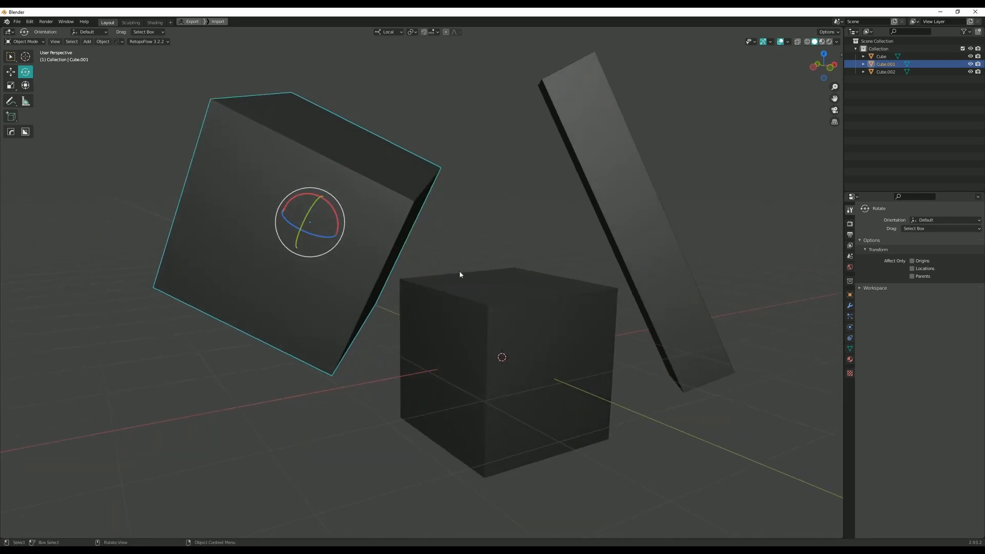
{"action": "key", "text": "shift+s"}
{"action": "left_click", "coordinate": [409, 237]}
- Show the View settings in the viewport sidebar to inspect the 3D cursor's location and rotation at the tilted cube
{"action": "scroll", "coordinate": [379, 259], "scroll_direction": "up", "scroll_amount": 6}
{"action": "middle_click_drag", "start_coordinate": [388, 255], "coordinate": [446, 277]}
{"action": "left_click", "coordinate": [841, 56]}
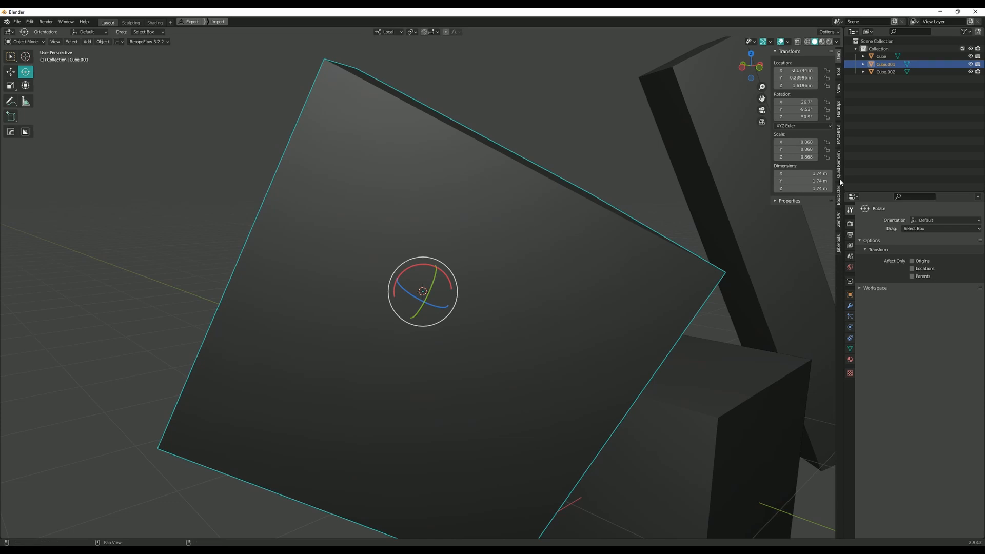
{"action": "left_click", "coordinate": [839, 88]}
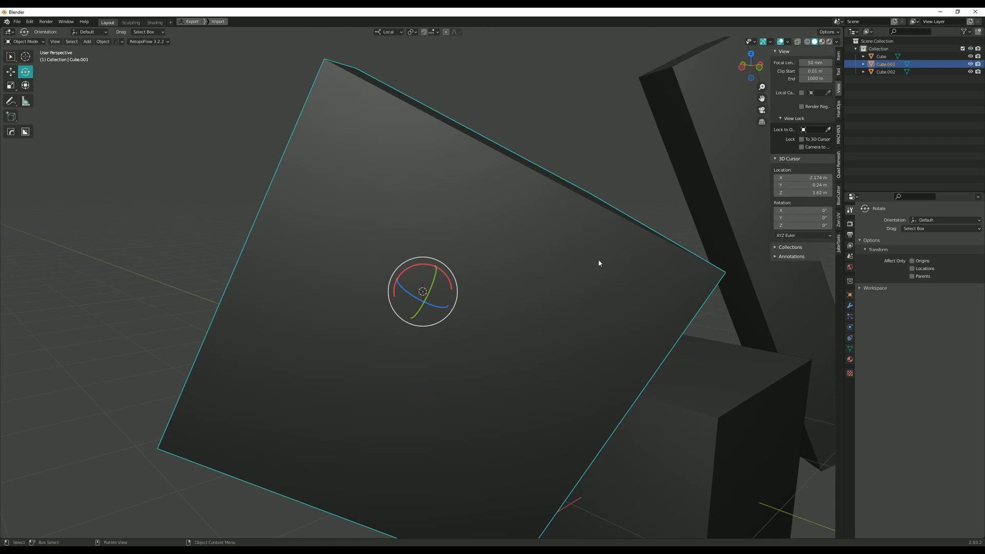
- Align the 3D cursor's rotation to the selected tilted cube Cube.001 with Snappie and check the alignment from another angle
{"action": "key", "text": "shift+s"}
{"action": "left_click", "coordinate": [525, 300]}
{"action": "scroll", "coordinate": [539, 293], "scroll_direction": "down", "scroll_amount": 1}
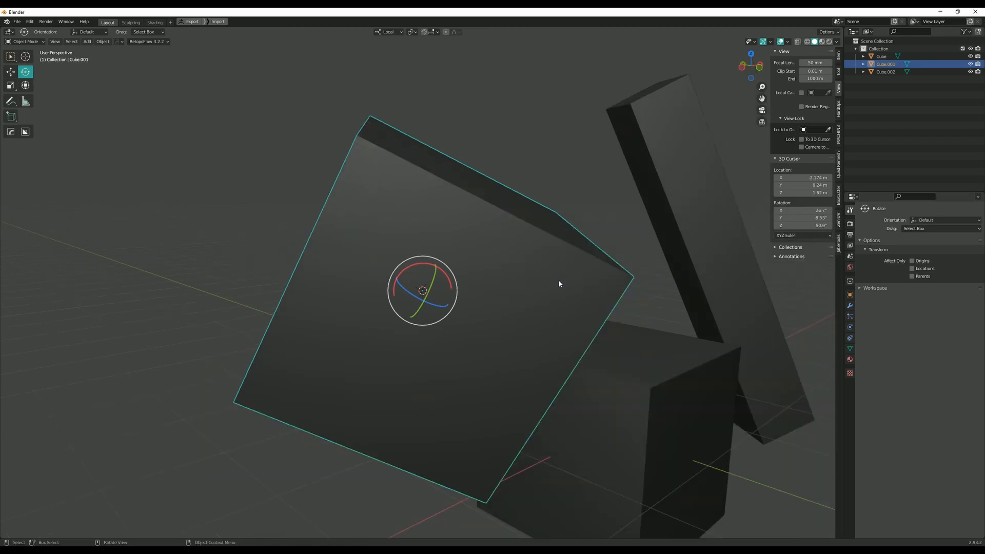
{"action": "middle_click_drag", "start_coordinate": [486, 289], "coordinate": [427, 214]}
{"action": "scroll", "coordinate": [458, 294], "scroll_direction": "up", "scroll_amount": 1}
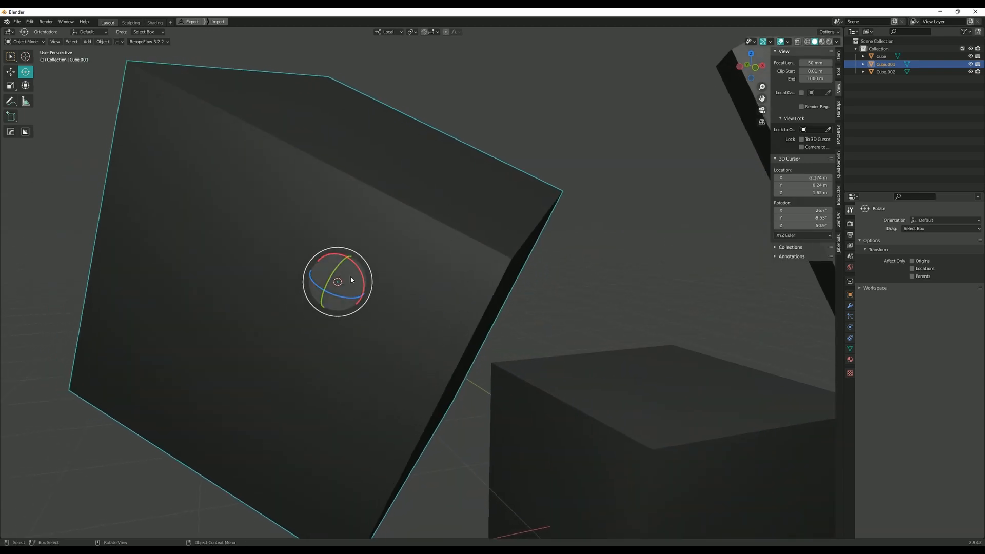
{"action": "middle_click_drag", "start_coordinate": [360, 360], "coordinate": [502, 335]}
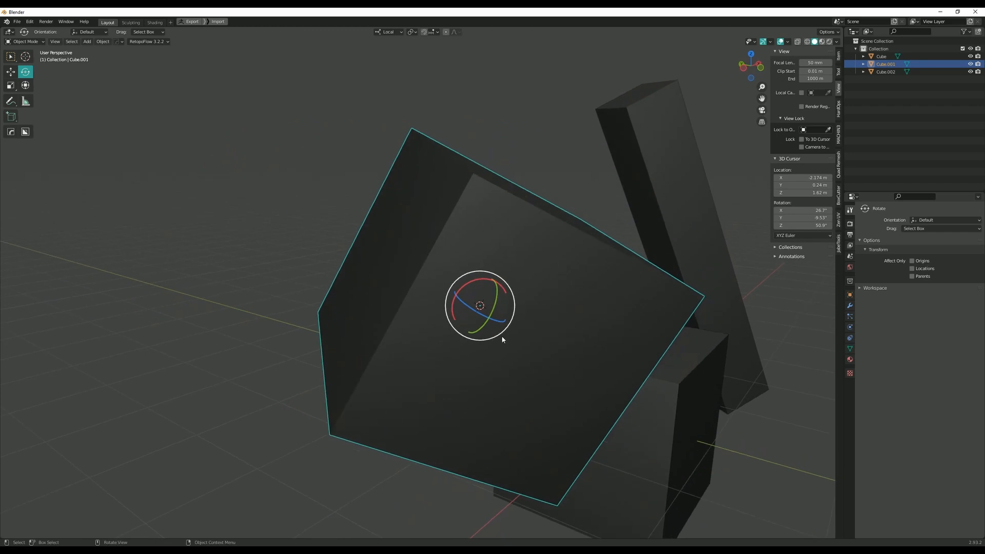
- Send the 3D cursor to the world origin with Snappie's Cursor To commands
{"action": "key", "text": "shift+s"}
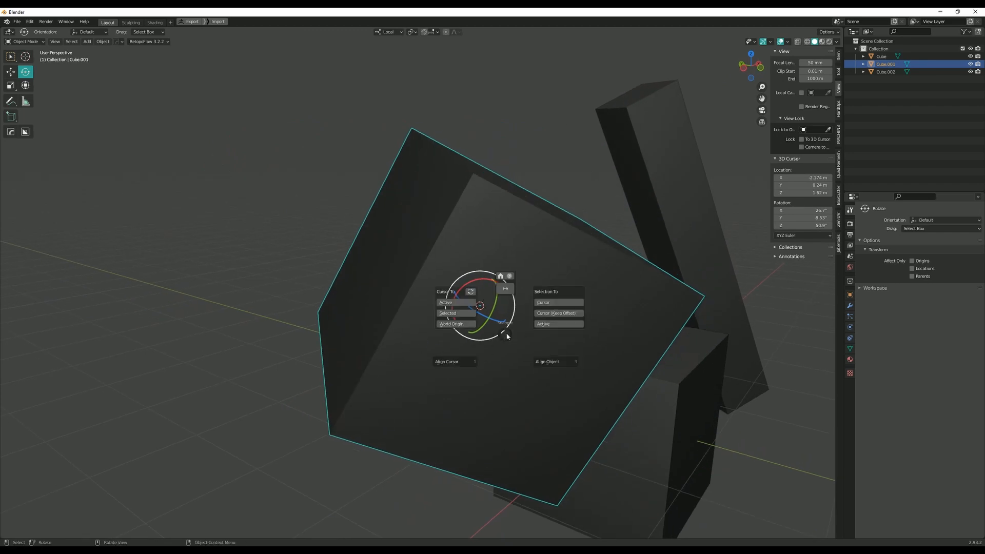
{"action": "left_click", "coordinate": [451, 324]}
{"action": "middle_click_drag", "start_coordinate": [642, 402], "coordinate": [768, 279]}
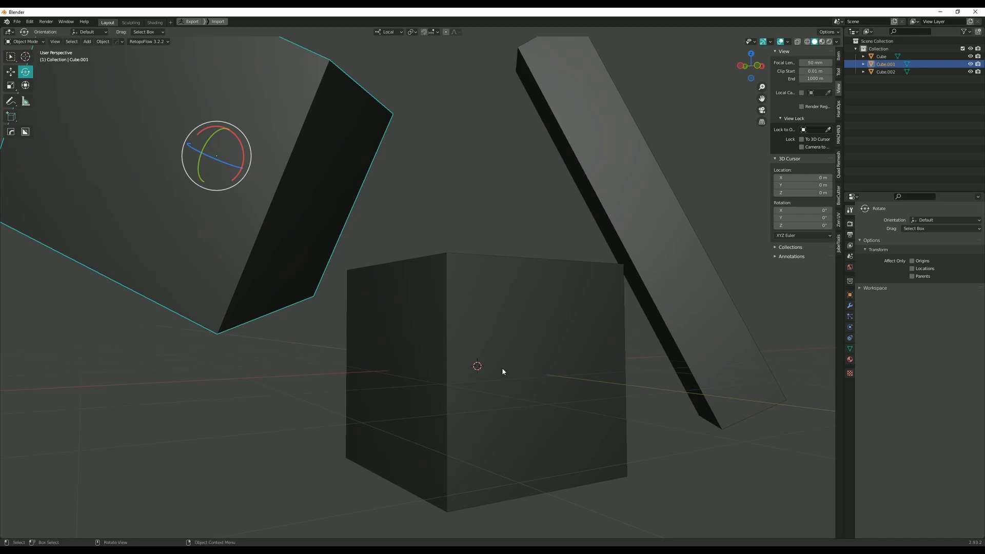
{"action": "key", "text": "shift+s"}
{"action": "left_click", "coordinate": [463, 359]}
{"action": "middle_click_drag", "start_coordinate": [513, 369], "coordinate": [537, 384]}
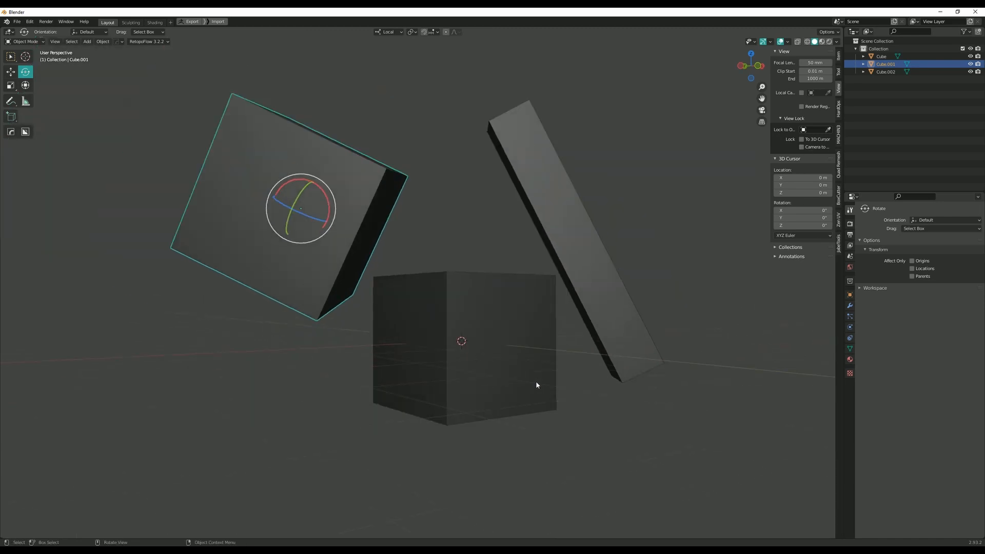
- Place the 3D cursor back on Cube.001 with Snappie so that it takes the cube's location and rotation
{"action": "key", "text": "shift+s"}
{"action": "left_click", "coordinate": [339, 276]}
{"action": "middle_click_drag", "start_coordinate": [341, 275], "coordinate": [406, 282]}
{"action": "scroll", "coordinate": [407, 281], "scroll_direction": "up", "scroll_amount": 5}
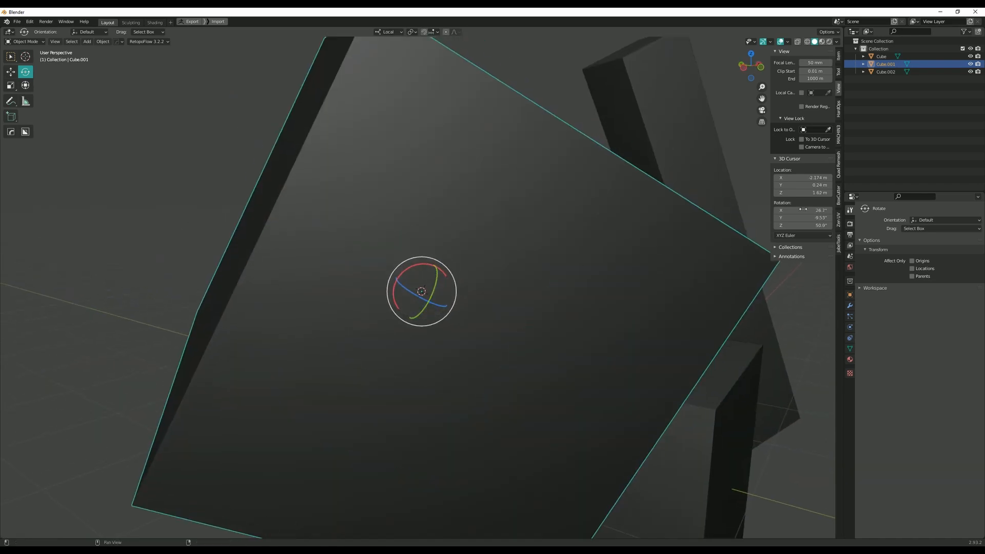
- Reset the 3D cursor's rotation with Snappie while keeping its location at Cube.001
{"action": "key", "text": "shift+s"}
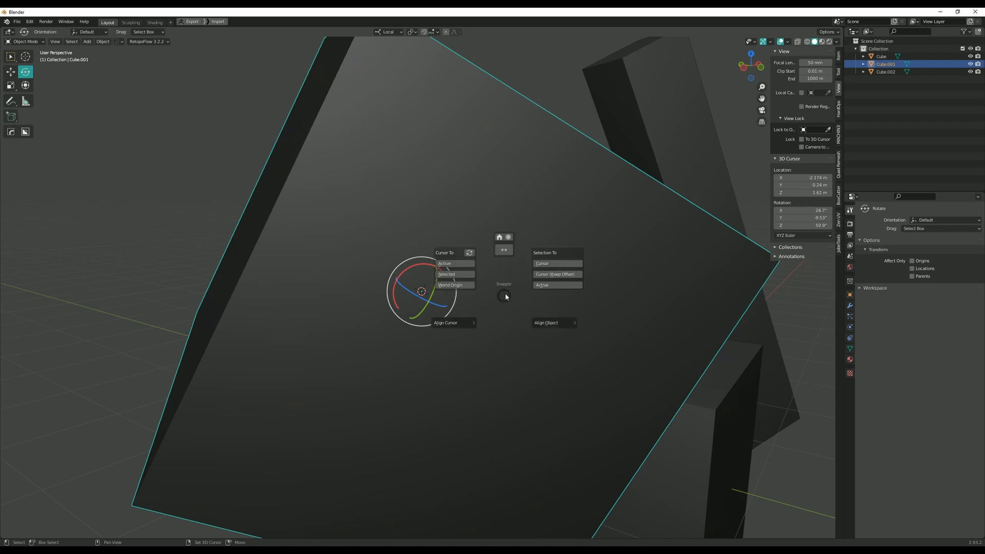
{"action": "left_click", "coordinate": [469, 253]}
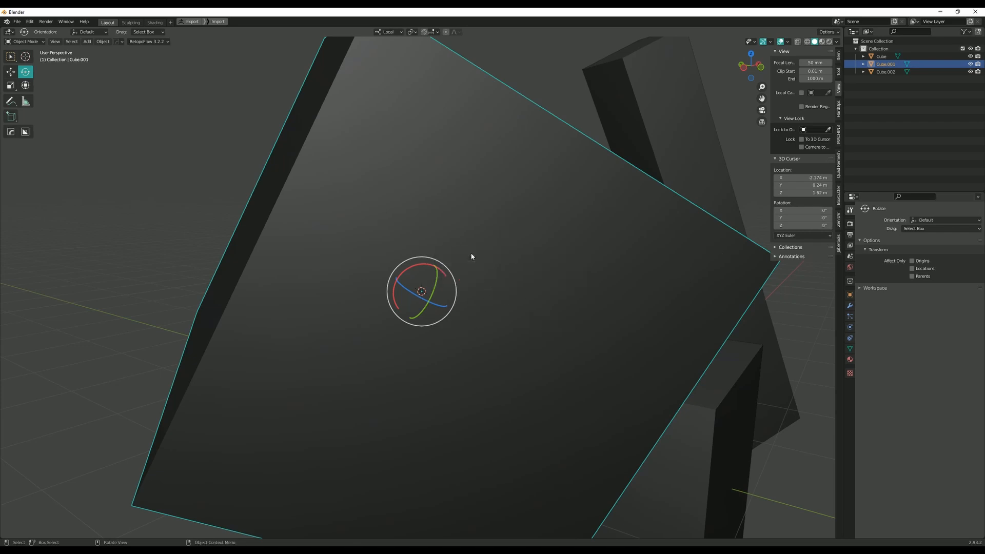
{"action": "middle_click_drag", "start_coordinate": [470, 257], "coordinate": [508, 287]}
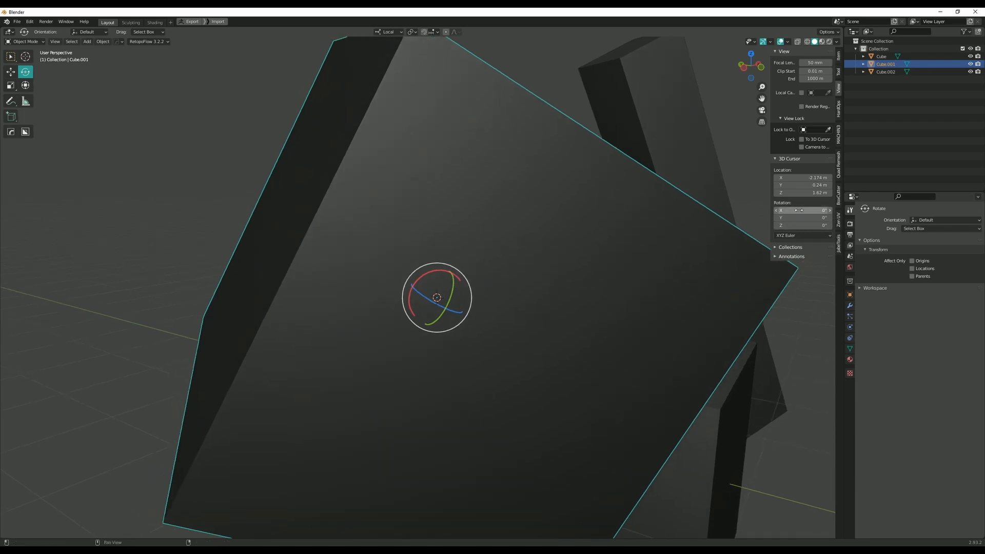
{"action": "middle_click_drag", "start_coordinate": [509, 291], "coordinate": [460, 276]}
{"action": "key", "text": "KP_Decimal"}
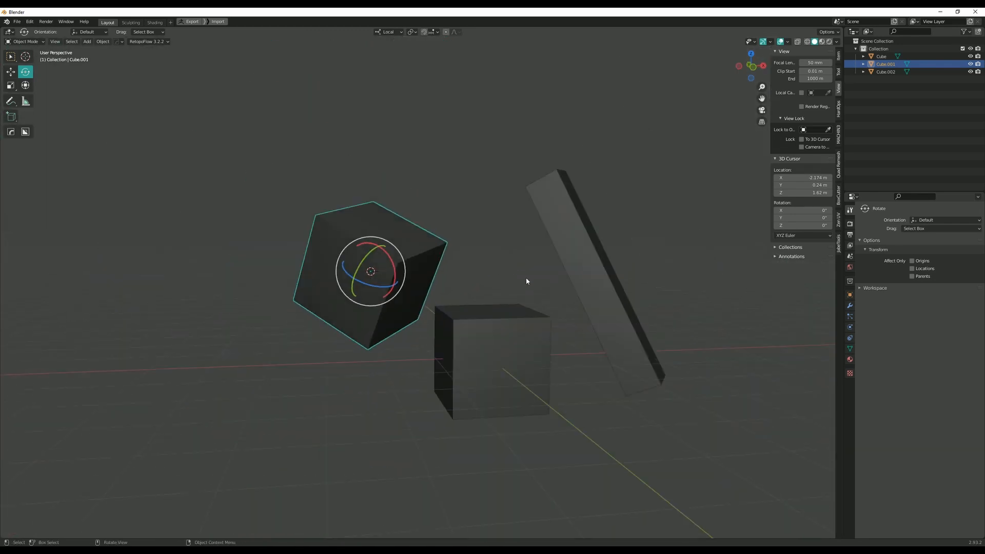
{"action": "middle_click_drag", "start_coordinate": [444, 274], "coordinate": [465, 269]}
- Use Snappie's Align Cursor to give the 3D cursor the rotation of Cube.001 again
{"action": "key", "text": "shift+s"}
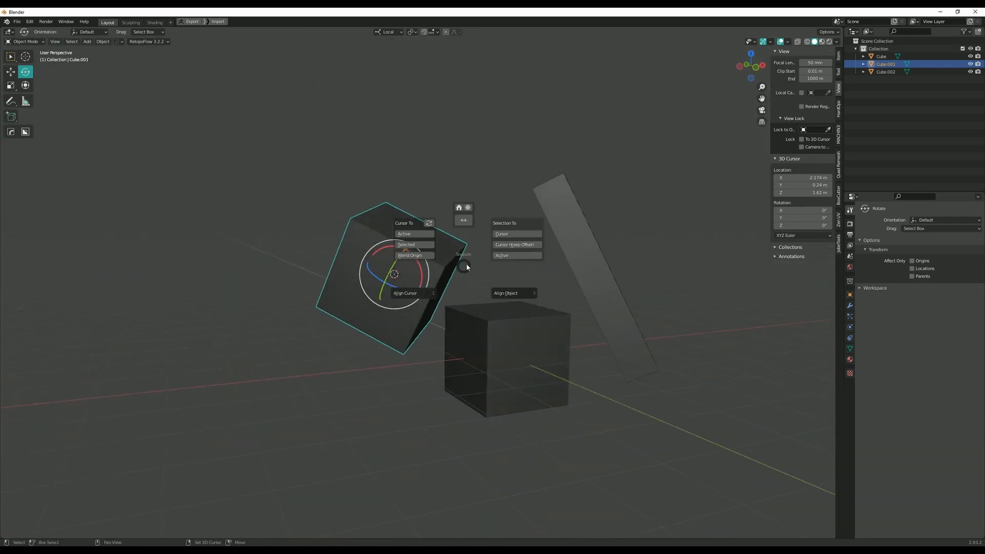
{"action": "left_click", "coordinate": [425, 298]}
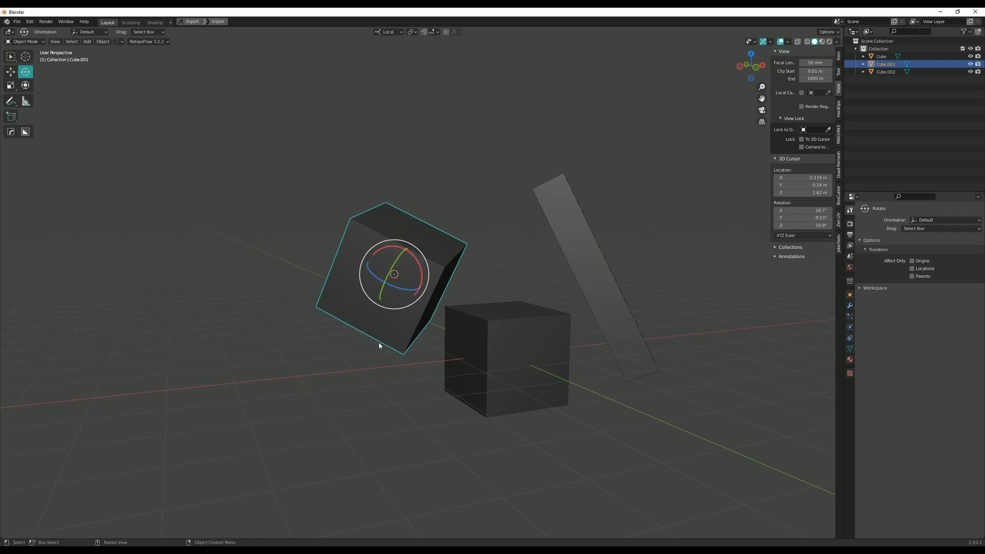
{"action": "middle_click_drag", "start_coordinate": [411, 351], "coordinate": [429, 305]}
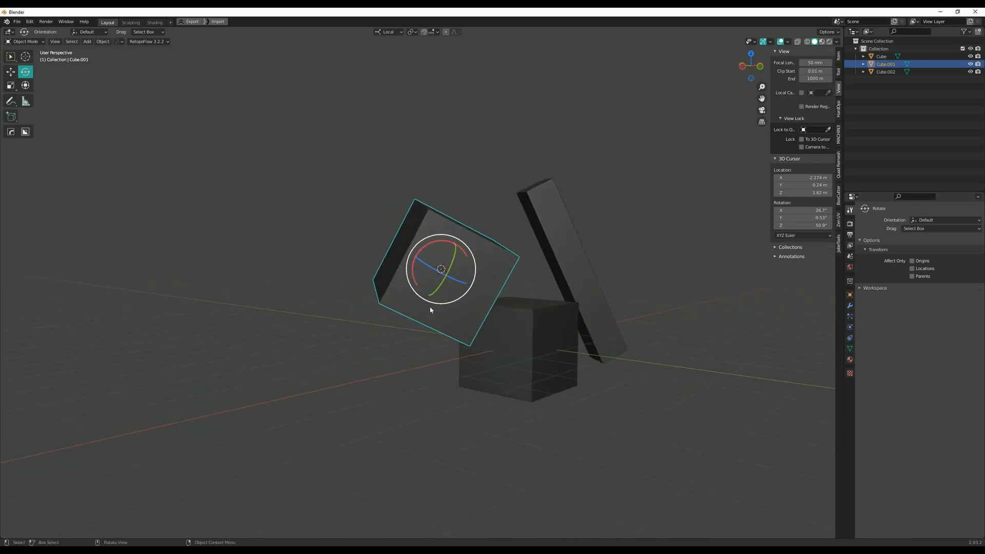
{"action": "middle_click_drag", "start_coordinate": [503, 209], "coordinate": [488, 275]}
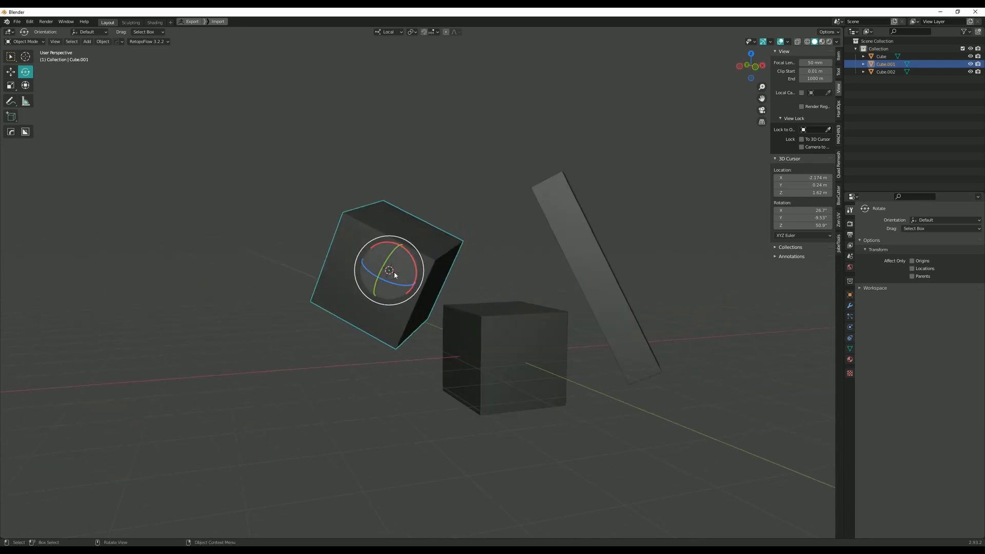
- Select the long slanted block Cube.002 alone and bring it to the 3D cursor's location and rotation with Snappie's Align Object
{"action": "key", "text": "alt+a"}
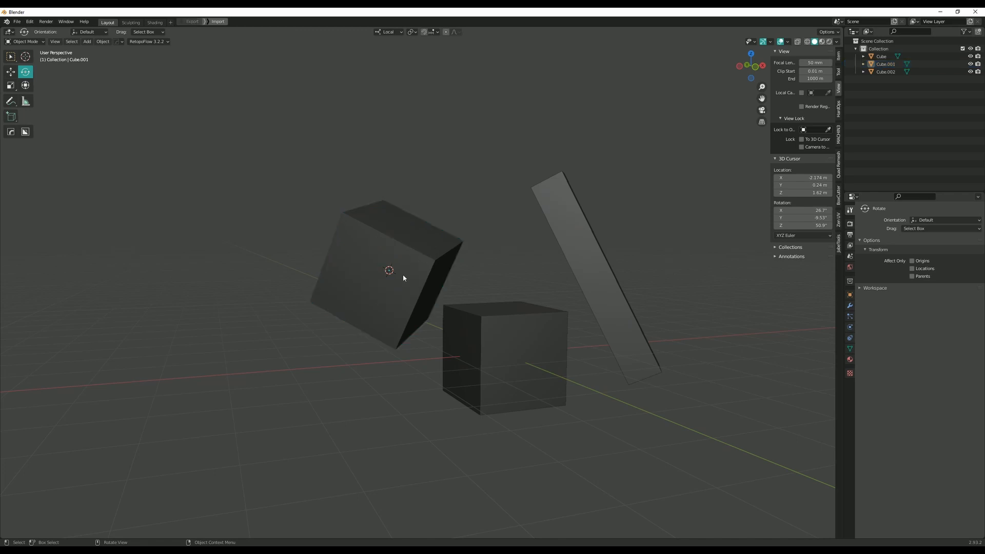
{"action": "middle_click_drag", "start_coordinate": [476, 238], "coordinate": [475, 240]}
{"action": "left_click", "coordinate": [564, 235]}
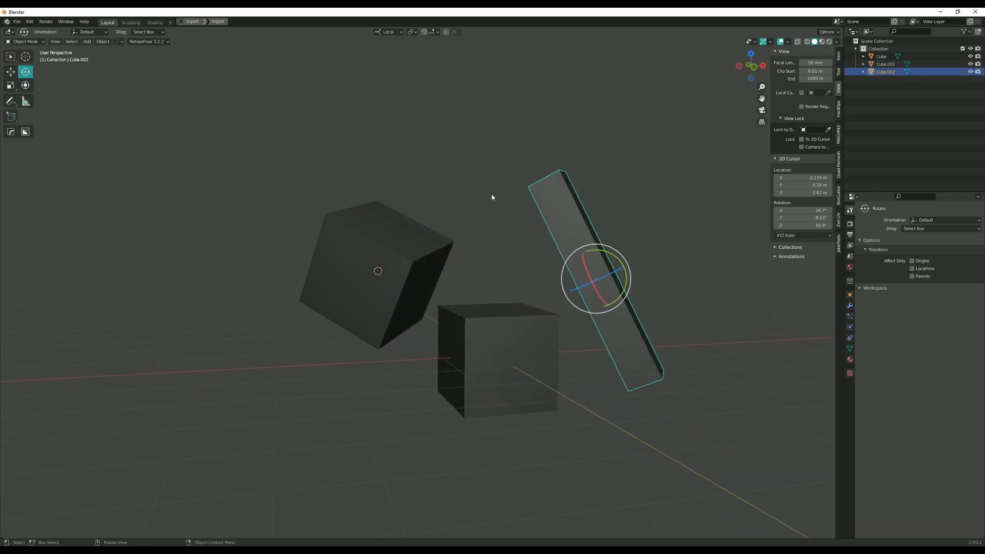
{"action": "middle_click_drag", "start_coordinate": [491, 197], "coordinate": [523, 198]}
{"action": "key", "text": "shift+s"}
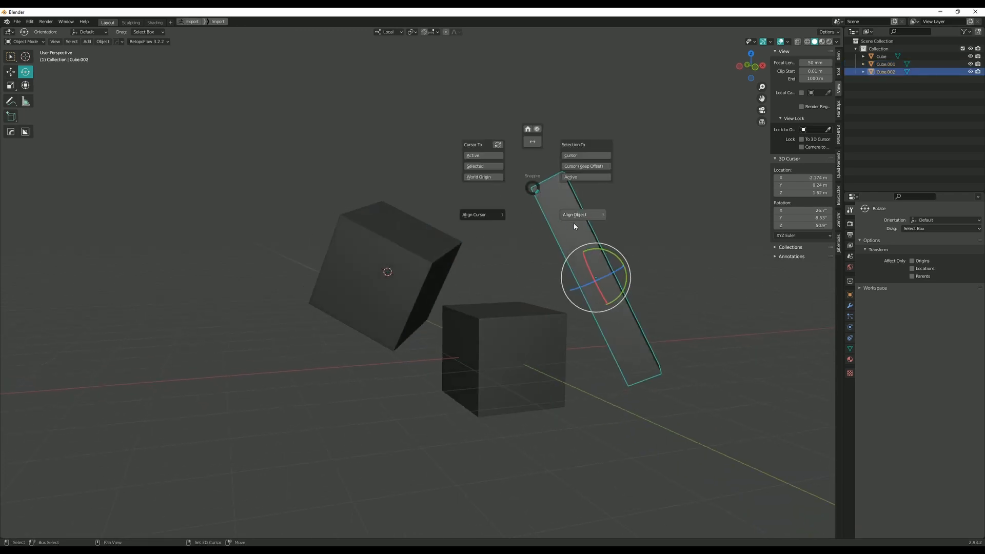
{"action": "left_click", "coordinate": [577, 220]}
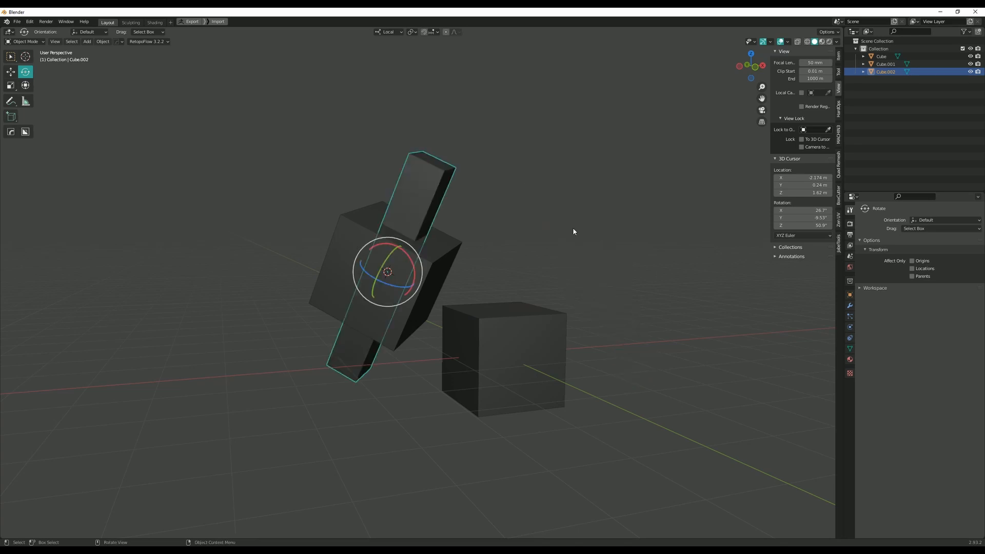
{"action": "middle_click_drag", "start_coordinate": [573, 231], "coordinate": [433, 262]}
{"action": "scroll", "coordinate": [477, 244], "scroll_direction": "up", "scroll_amount": 2}
{"action": "scroll", "coordinate": [481, 245], "scroll_direction": "down", "scroll_amount": 1}
- Add a cone mesh at the 3D cursor and align it to the cursor's rotation with Snappie
{"action": "key", "text": "shift+a"}
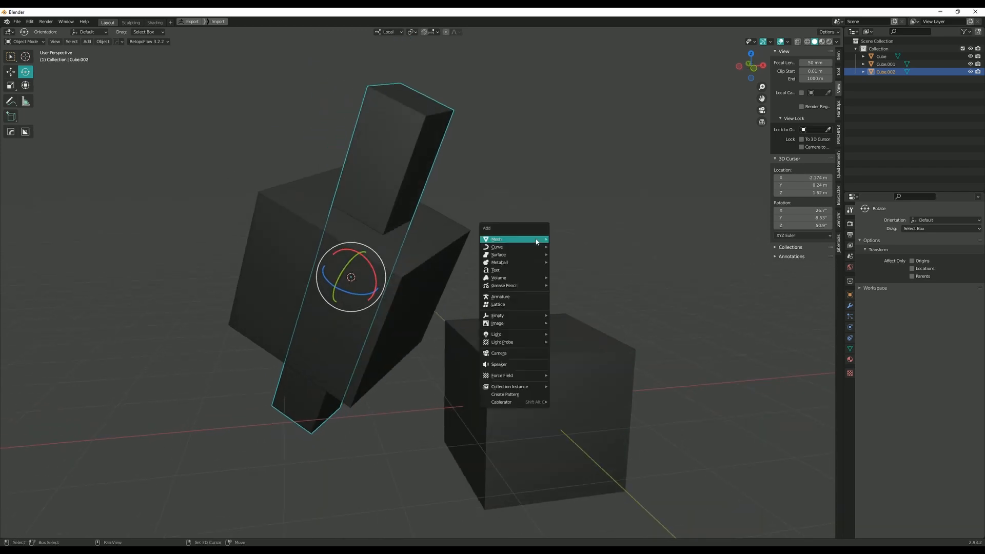
{"action": "mouse_move", "coordinate": [537, 241]}
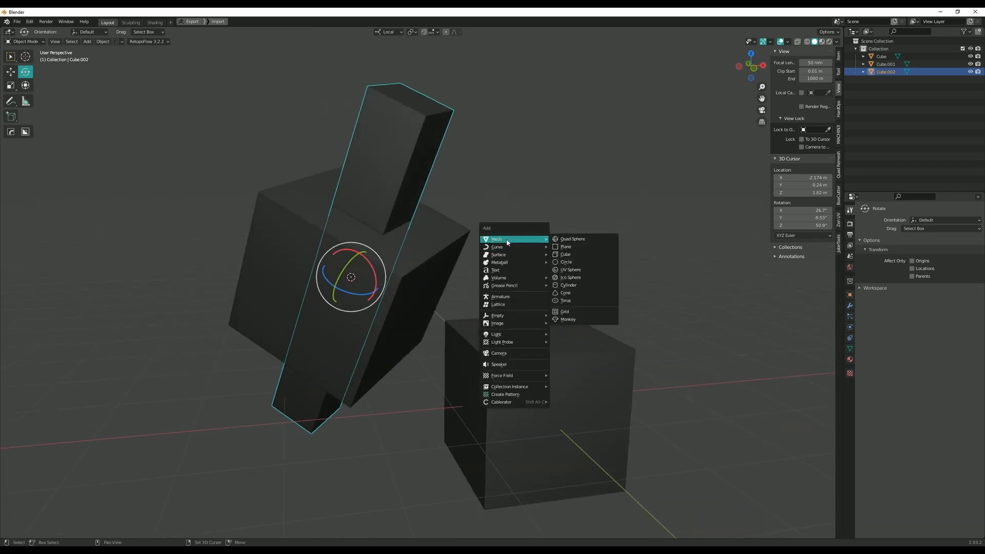
{"action": "left_click", "coordinate": [565, 293]}
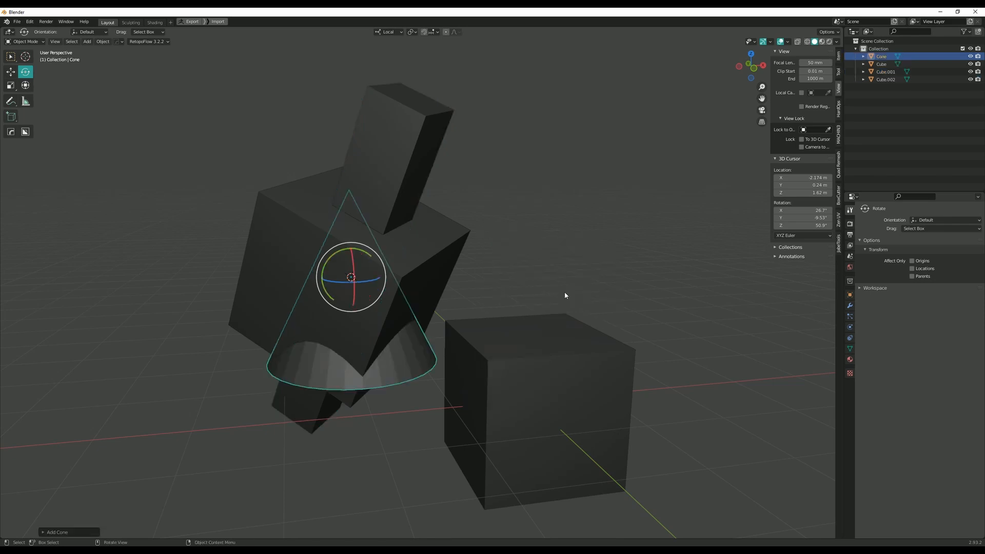
{"action": "middle_click_drag", "start_coordinate": [564, 291], "coordinate": [413, 318]}
{"action": "key", "text": "shift+s"}
{"action": "left_click", "coordinate": [504, 257]}
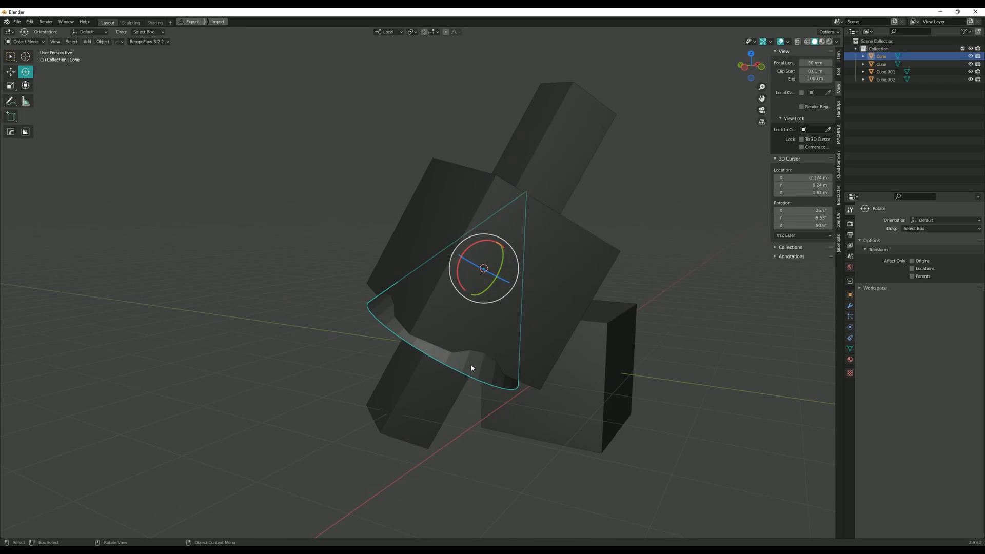
{"action": "middle_click_drag", "start_coordinate": [644, 260], "coordinate": [411, 281]}
- Delete the cone and select the tilted cube Cube.001
{"action": "key", "text": "Delete"}
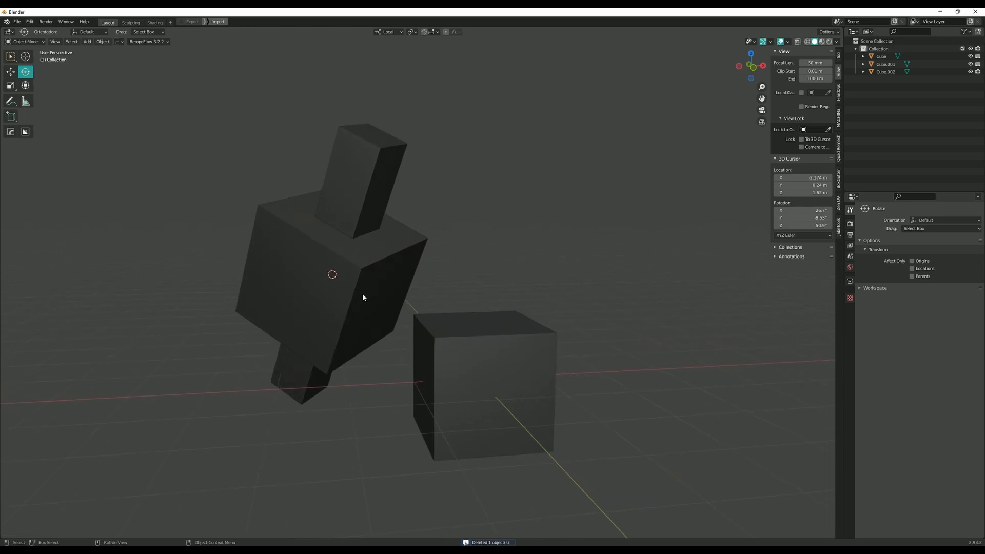
{"action": "middle_click_drag", "start_coordinate": [359, 283], "coordinate": [411, 244]}
{"action": "left_click", "coordinate": [557, 277]}
{"action": "middle_click_drag", "start_coordinate": [557, 277], "coordinate": [364, 269]}
{"action": "middle_click_drag", "start_coordinate": [496, 281], "coordinate": [459, 291]}
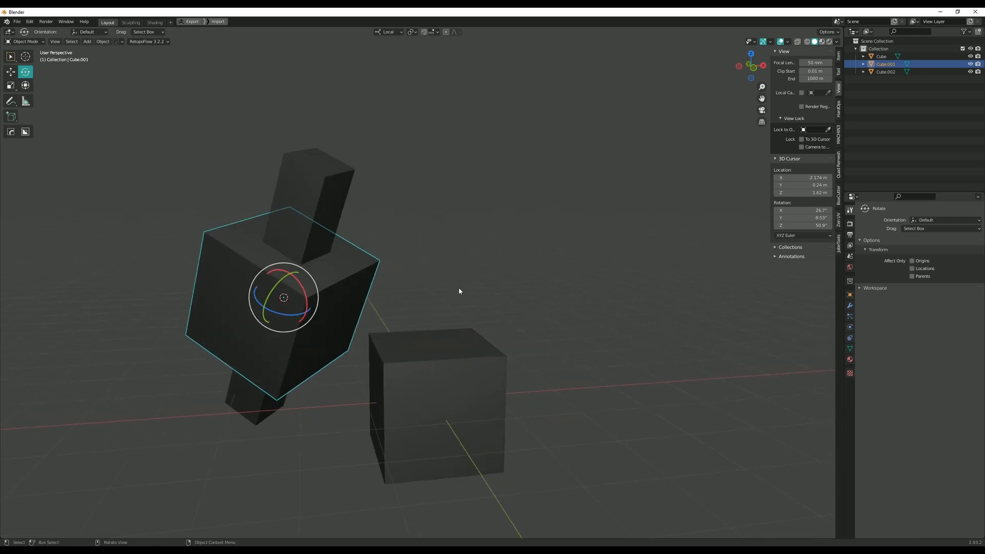
- View the commands in the Snappie pie menu without running any, and clear the selection
{"action": "key", "text": "shift+s"}
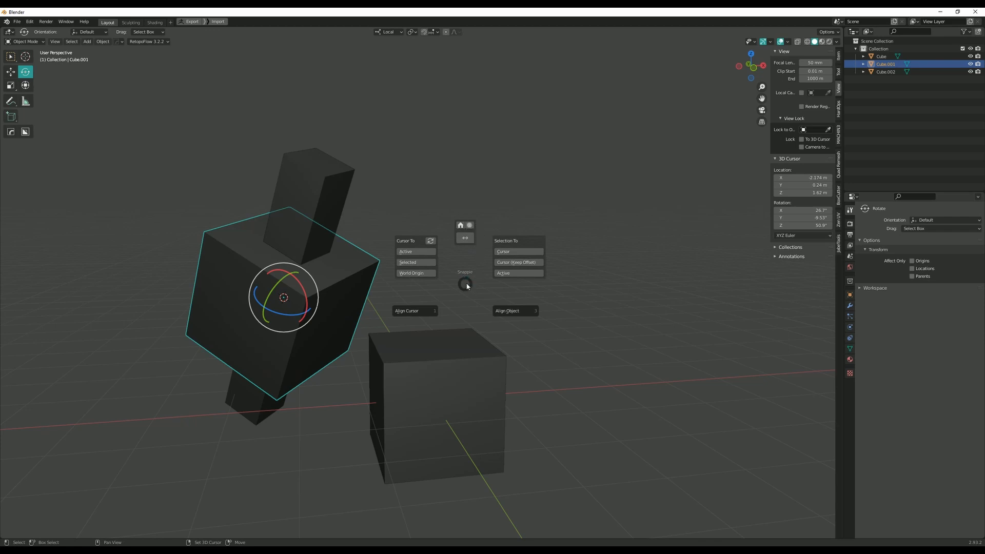
{"action": "key", "text": "Escape"}
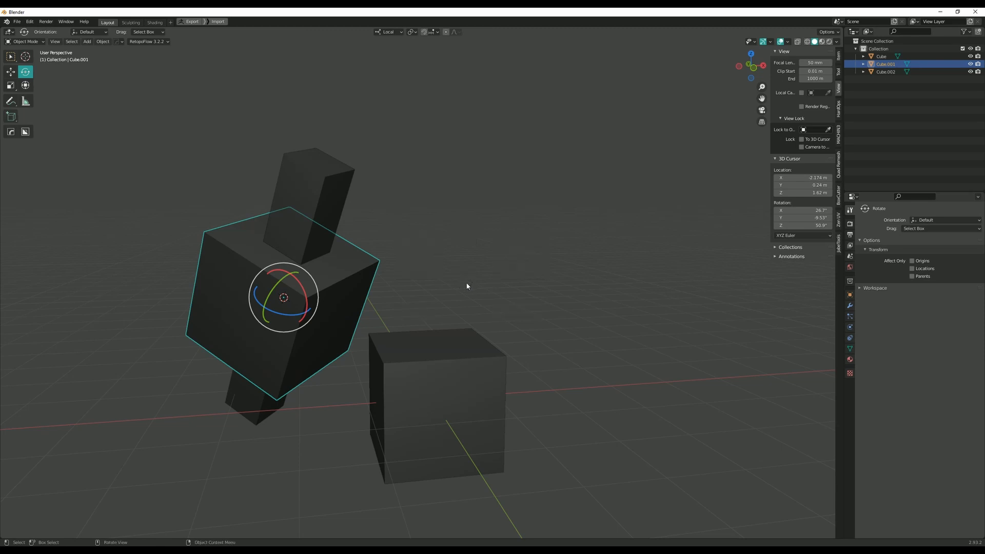
{"action": "left_click", "coordinate": [437, 278]}
{"action": "middle_click_drag", "start_coordinate": [437, 278], "coordinate": [446, 237]}
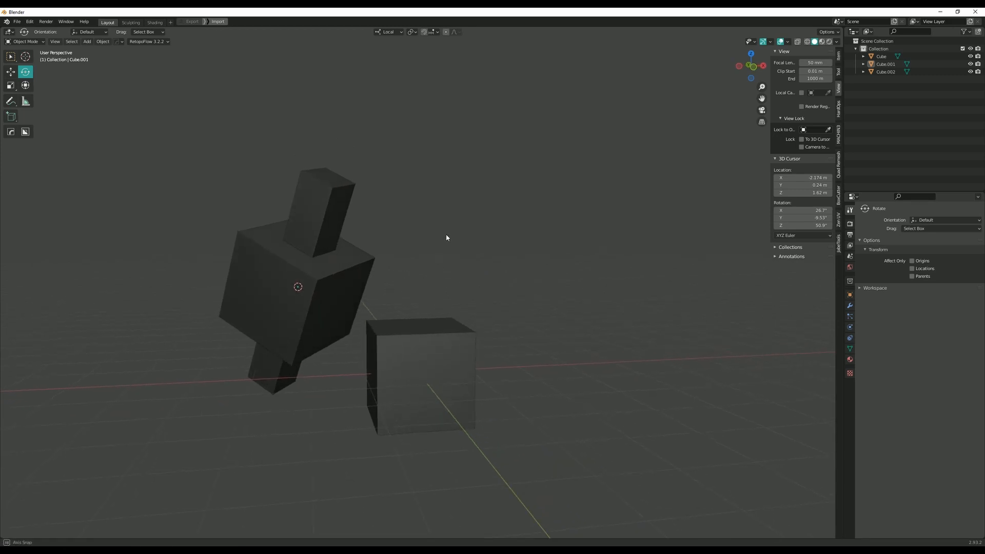
- Select Cube.001, hide all other objects to isolate it, and reveal them again
{"action": "left_click", "coordinate": [345, 303]}
{"action": "scroll", "coordinate": [407, 290], "scroll_direction": "up", "scroll_amount": 3}
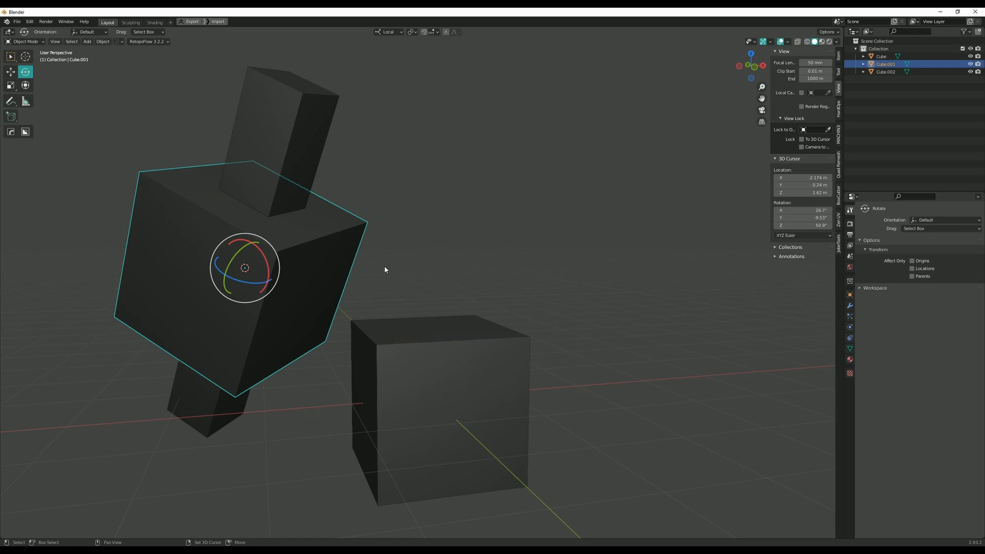
{"action": "key", "text": "shift+h"}
{"action": "scroll", "coordinate": [412, 259], "scroll_direction": "down", "scroll_amount": 2}
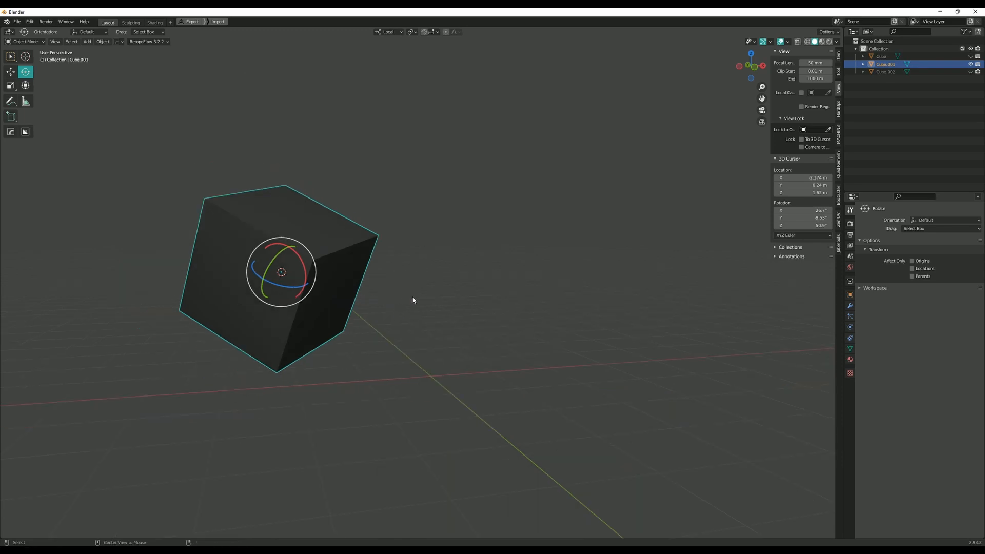
{"action": "key", "text": "alt+h"}
{"action": "scroll", "coordinate": [423, 283], "scroll_direction": "up", "scroll_amount": 3}
{"action": "middle_click_drag", "start_coordinate": [414, 277], "coordinate": [451, 282], "text": "shift"}
{"action": "scroll", "coordinate": [523, 285], "scroll_direction": "down", "scroll_amount": 3}
- Select the long block Cube.002, move it freehand away from Cube.001 and rotate it to a different tilt
{"action": "left_click", "coordinate": [330, 224]}
{"action": "middle_click_drag", "start_coordinate": [468, 222], "coordinate": [427, 232]}
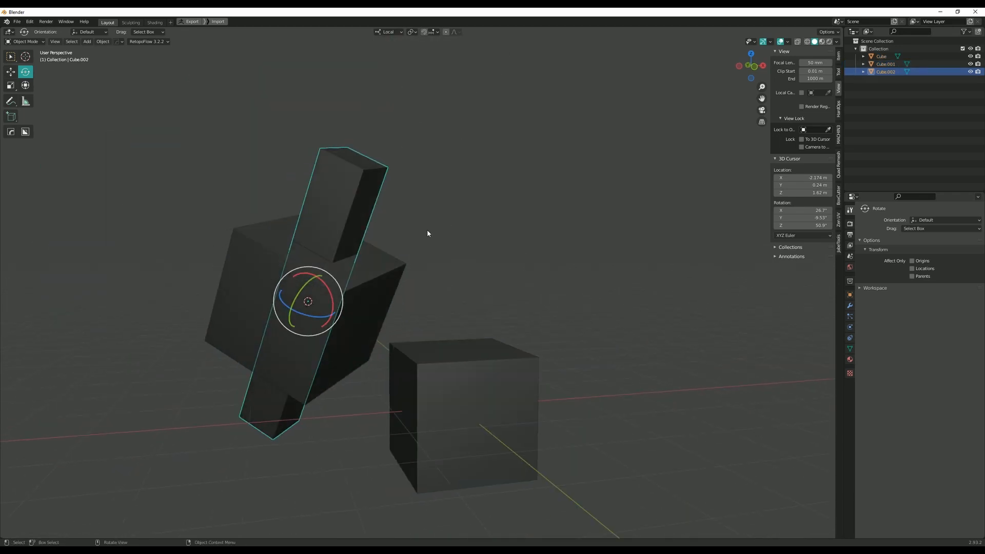
{"action": "key", "text": "w"}
{"action": "left_click_drag", "start_coordinate": [313, 298], "coordinate": [441, 261]}
{"action": "key", "text": "e"}
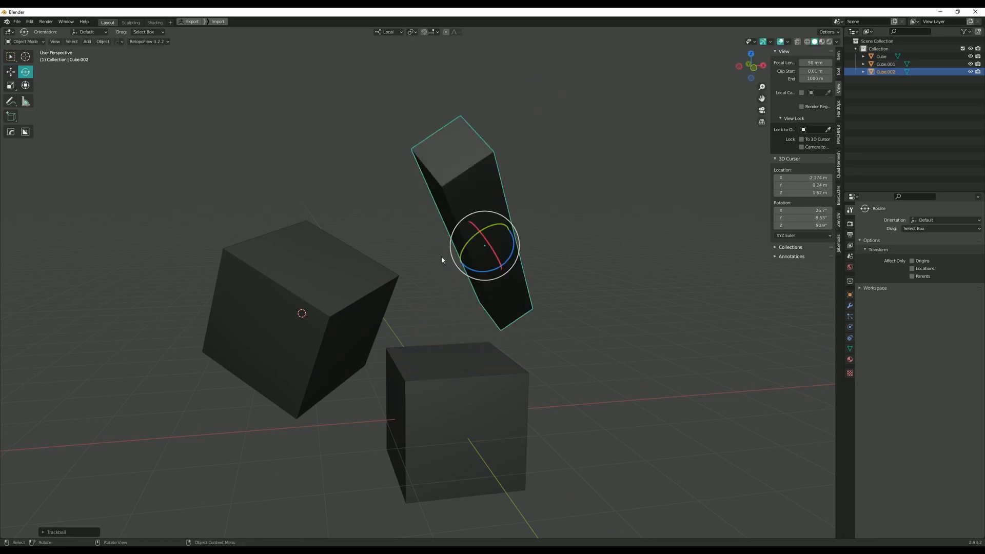
{"action": "middle_click_drag", "start_coordinate": [442, 262], "coordinate": [522, 272]}
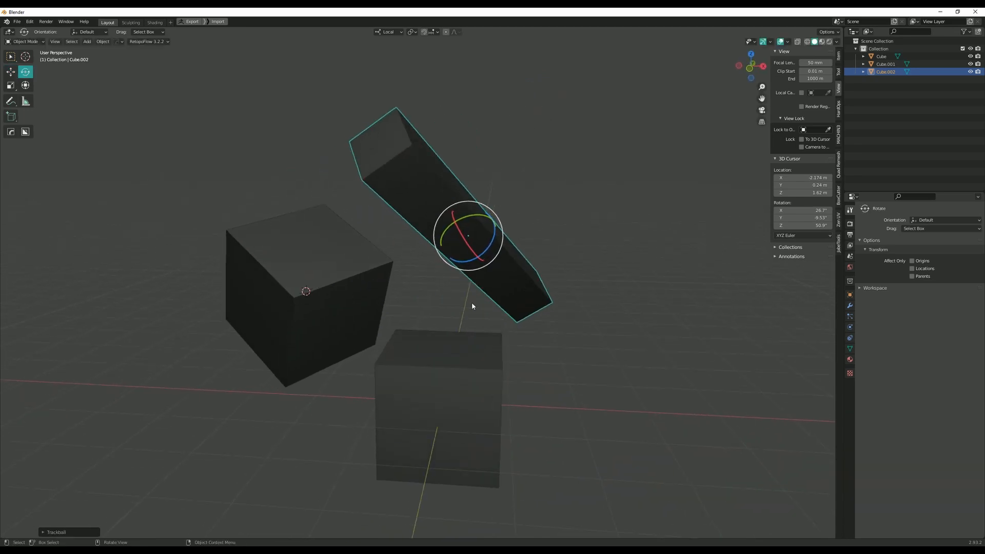
{"action": "key", "text": "w"}
{"action": "left_click_drag", "start_coordinate": [468, 236], "coordinate": [575, 232]}
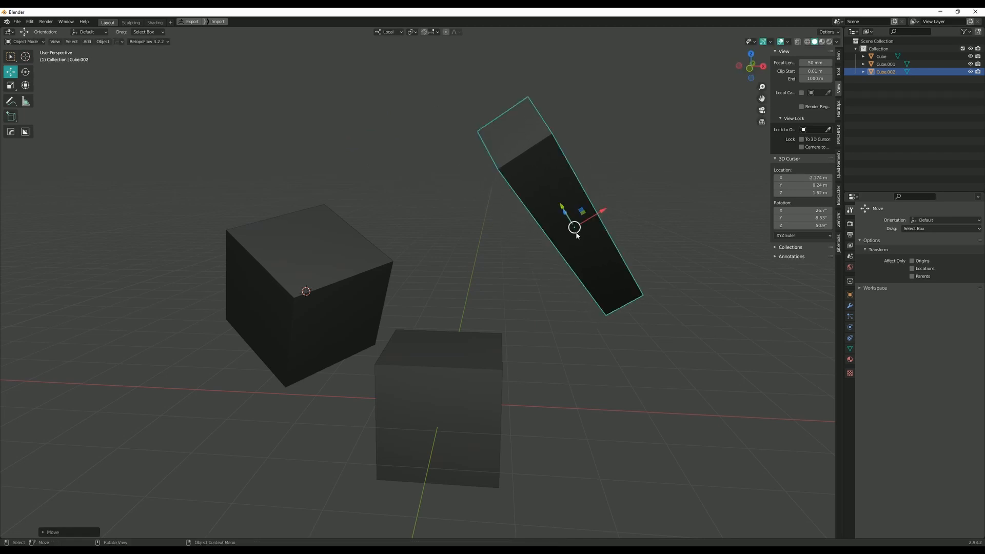
{"action": "middle_click_drag", "start_coordinate": [491, 249], "coordinate": [385, 242]}
- Undo the freehand moves and rotation of Cube.002
{"action": "key", "text": "ctrl+z"}
{"action": "key", "text": "ctrl+z"}
{"action": "key", "text": "ctrl+z"}
- Turn on the Home toggle for Cube.002 to store its current location on Cube.001 as home
{"action": "scroll", "coordinate": [384, 244], "scroll_direction": "up", "scroll_amount": 5}
{"action": "key", "text": "shift+s"}
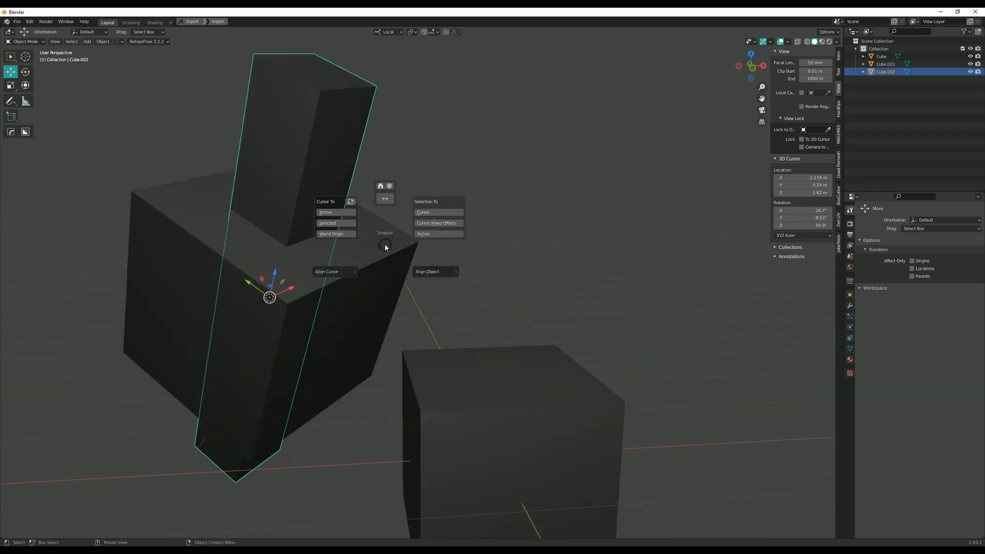
{"action": "left_click", "coordinate": [380, 186]}
{"action": "key", "text": "shift+s"}
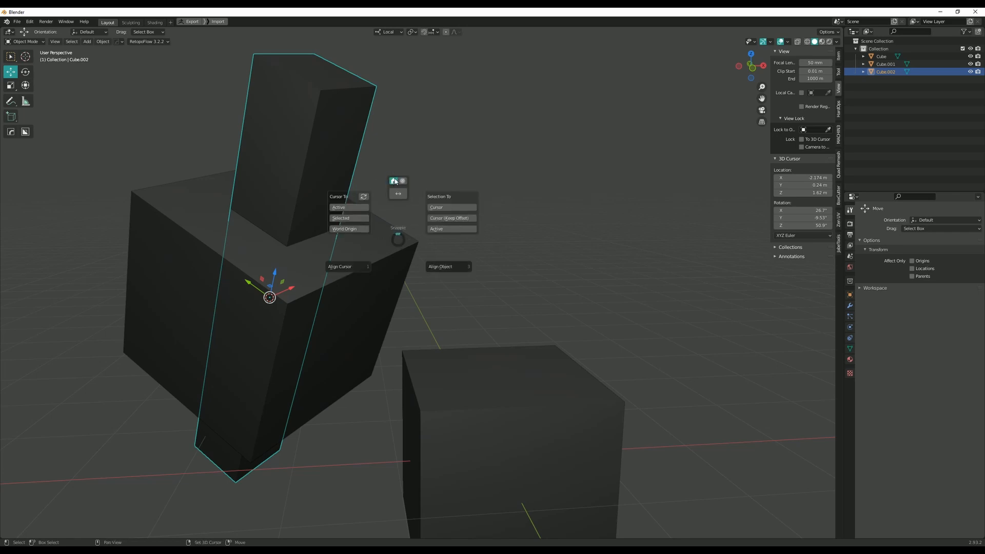
{"action": "left_click", "coordinate": [399, 239]}
- Move Cube.002 freehand away from Cube.001, rotate it to a different tilt and store this as its second location
{"action": "scroll", "coordinate": [292, 280], "scroll_direction": "down", "scroll_amount": 3}
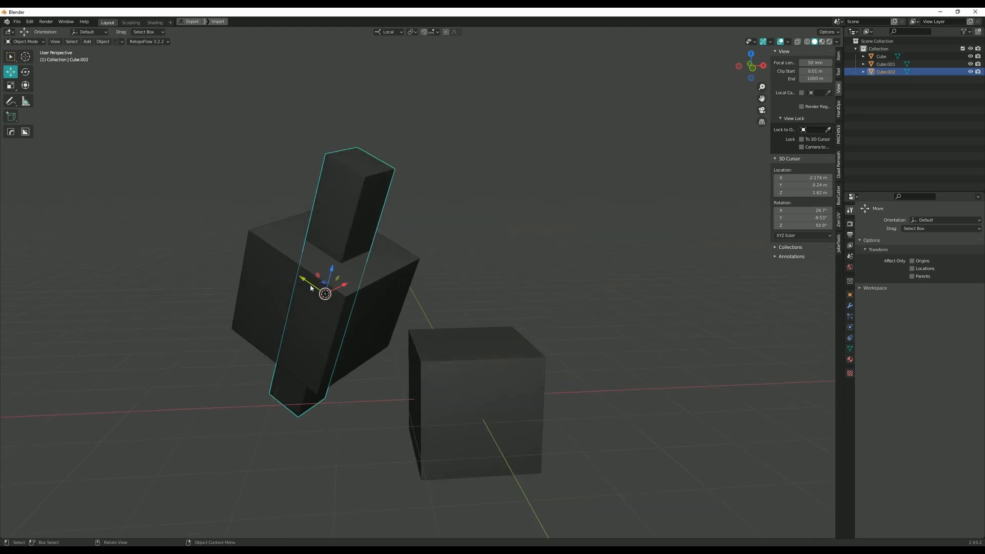
{"action": "left_click_drag", "start_coordinate": [336, 279], "coordinate": [538, 236]}
{"action": "key", "text": "shift+space"}
{"action": "key", "text": "r"}
{"action": "middle_click_drag", "start_coordinate": [539, 236], "coordinate": [492, 257]}
{"action": "scroll", "coordinate": [552, 222], "scroll_direction": "up", "scroll_amount": 3}
{"action": "scroll", "coordinate": [552, 228], "scroll_direction": "down", "scroll_amount": 3}
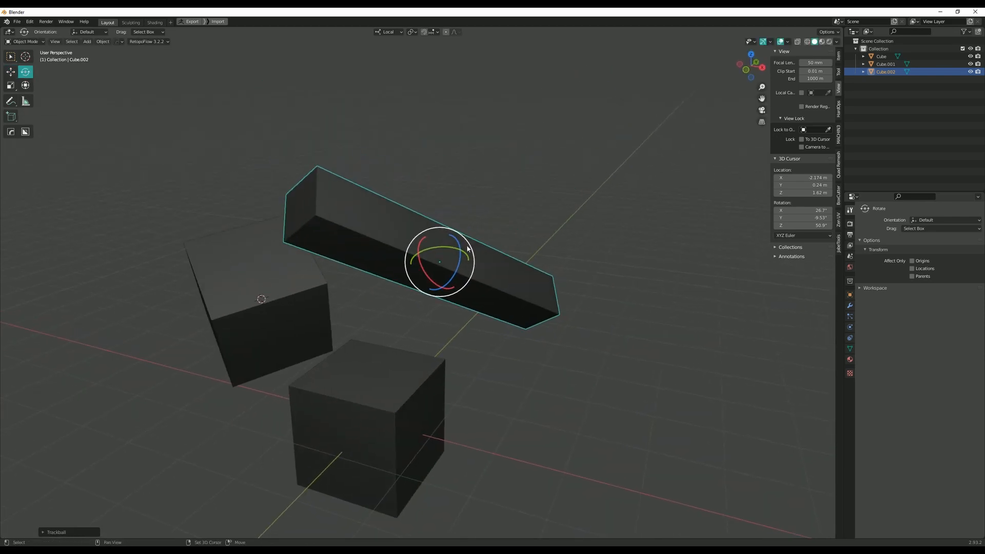
{"action": "key", "text": "z"}
{"action": "key", "text": "Escape"}
{"action": "middle_click_drag", "start_coordinate": [473, 201], "coordinate": [502, 217]}
- Swap Cube.002 back and forth between its home on Cube.001 and its second stored location
{"action": "key", "text": "shift+s"}
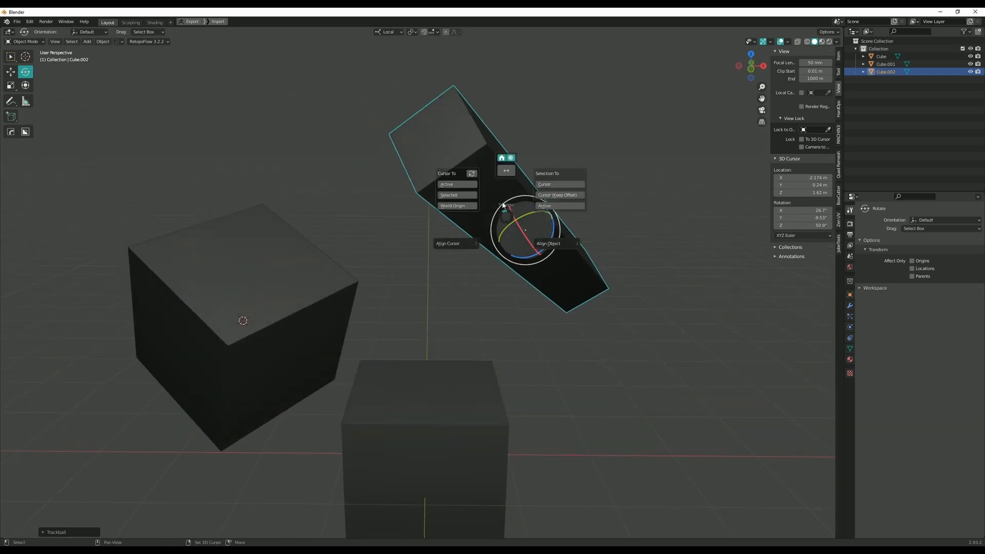
{"action": "left_click", "coordinate": [506, 170]}
{"action": "key", "text": "shift+s"}
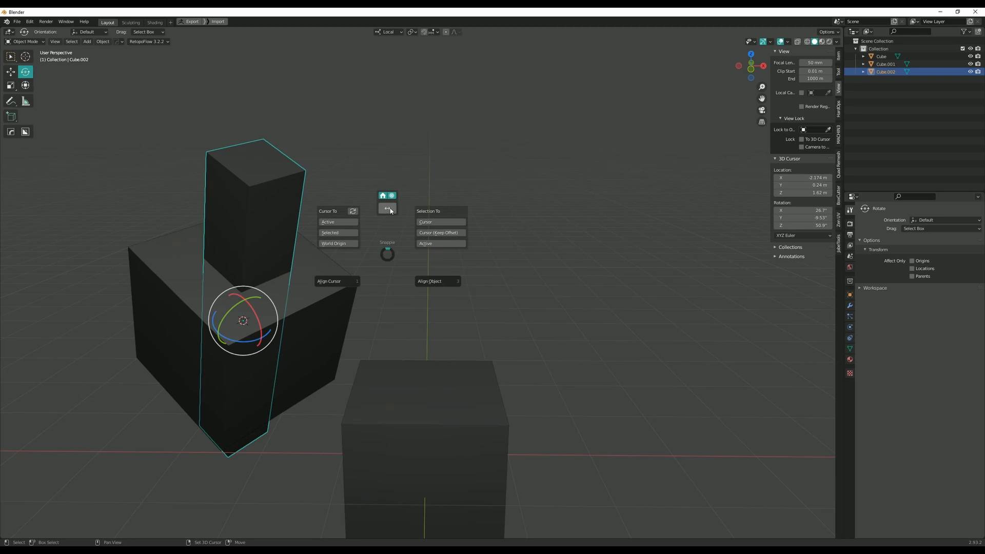
{"action": "left_click", "coordinate": [389, 210]}
{"action": "key", "text": "shift+s"}
{"action": "left_click", "coordinate": [471, 190]}
{"action": "key", "text": "shift+s"}
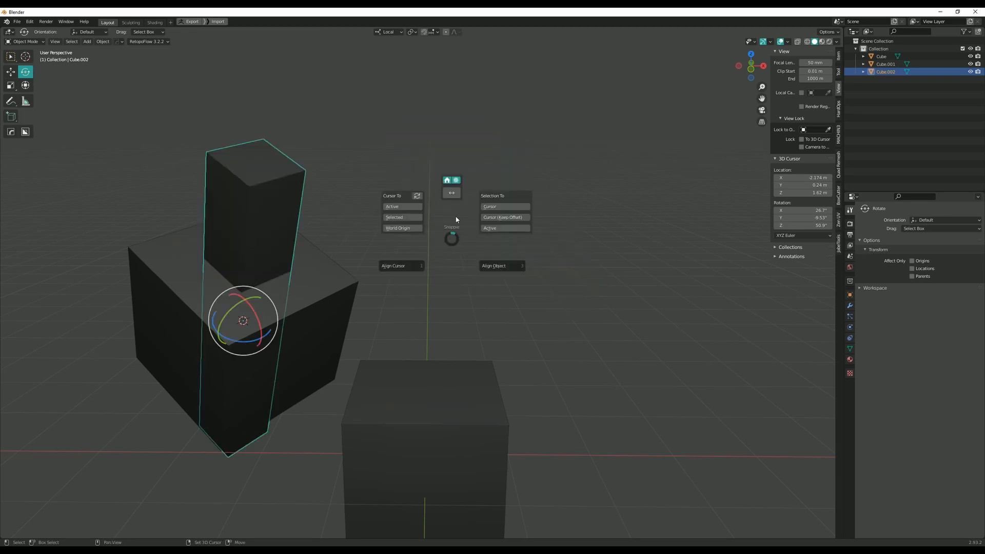
{"action": "left_click", "coordinate": [451, 192]}
{"action": "middle_click_drag", "start_coordinate": [509, 205], "coordinate": [475, 226]}
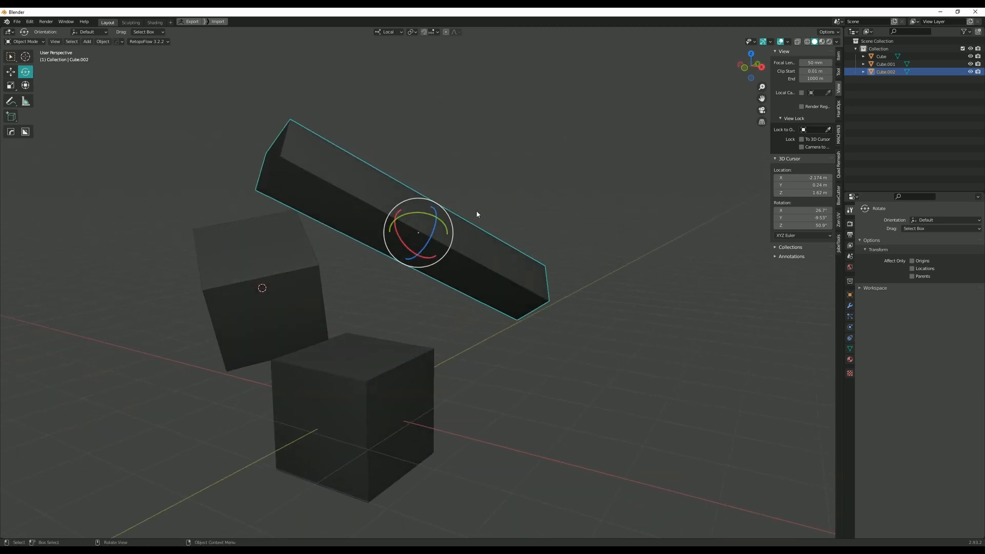
{"action": "middle_click_drag", "start_coordinate": [349, 255], "coordinate": [333, 277]}
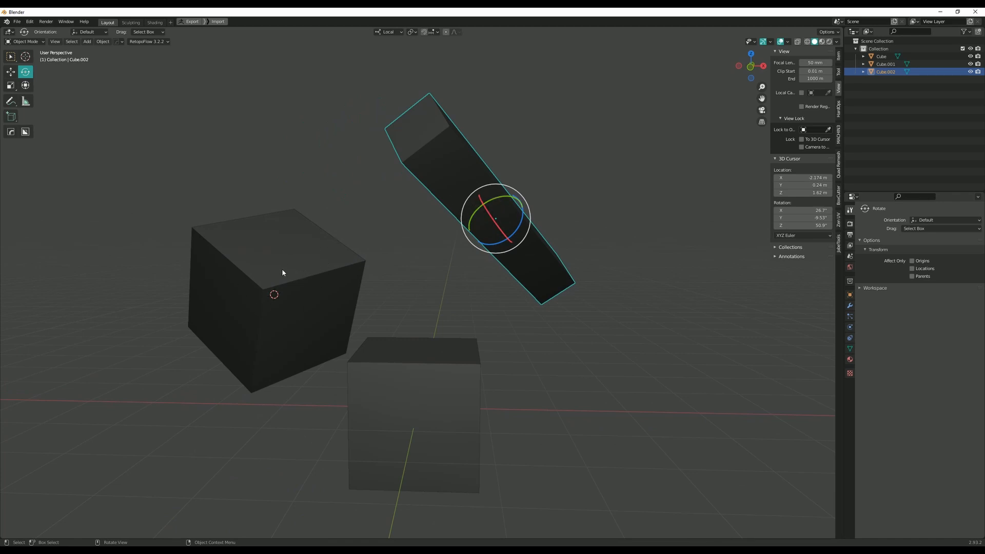
{"action": "middle_click_drag", "start_coordinate": [448, 150], "coordinate": [460, 156]}
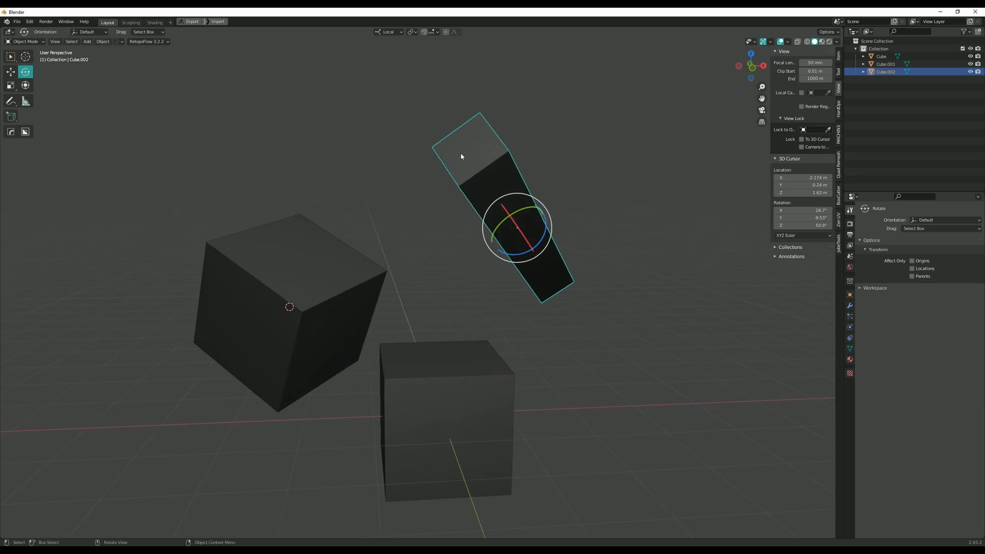
{"action": "middle_click_drag", "start_coordinate": [539, 212], "coordinate": [460, 222]}
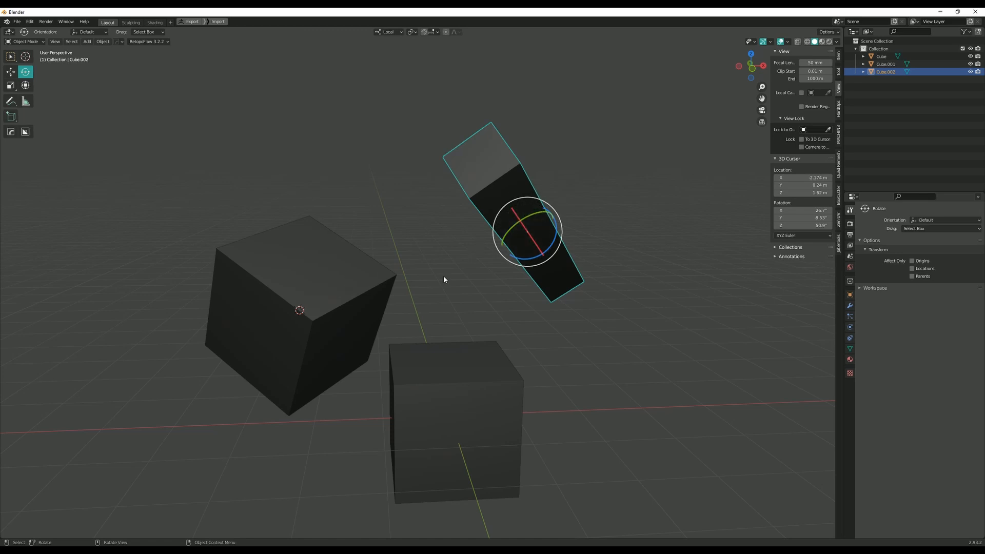
{"action": "scroll", "coordinate": [444, 282], "scroll_direction": "up", "scroll_amount": 2}
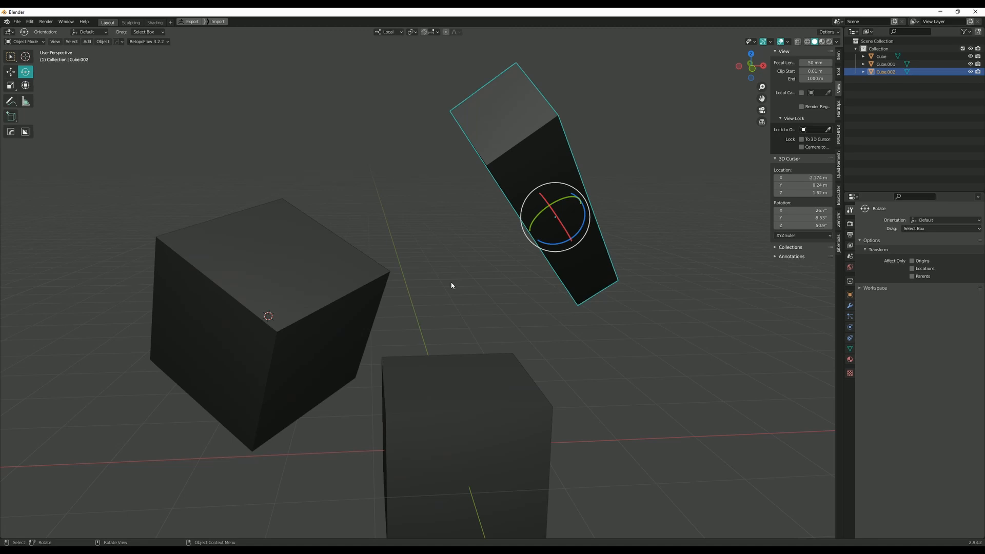
{"action": "mouse_move", "coordinate": [459, 287]}
{"action": "middle_mouse_down"}
{"action": "mouse_move", "coordinate": [479, 294]}
{"action": "mouse_move", "coordinate": [479, 310]}
{"action": "mouse_move", "coordinate": [505, 311]}
{"action": "mouse_move", "coordinate": [468, 297]}
{"action": "middle_mouse_up"}
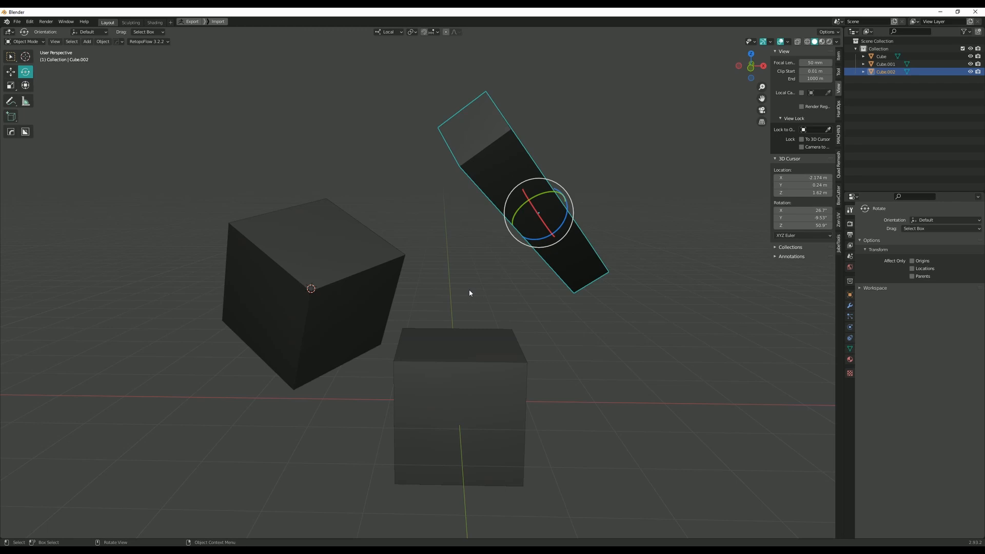
{"action": "scroll", "coordinate": [469, 292], "scroll_direction": "up", "scroll_amount": 1}
{"action": "scroll", "coordinate": [475, 296], "scroll_direction": "down", "scroll_amount": 1}
{"action": "middle_click_drag", "start_coordinate": [459, 296], "coordinate": [473, 299], "text": "shift"}
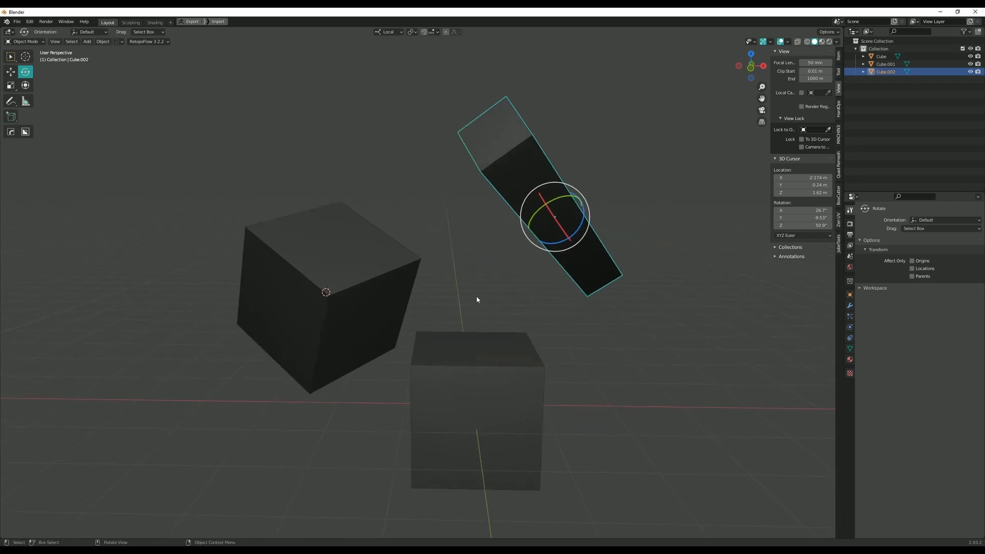
{"action": "middle_click_drag", "start_coordinate": [486, 266], "coordinate": [505, 248]}
- Turn off the Home toggle for Cube.002 and swap the block back and forth between its two stored locations
{"action": "key", "text": "shift+s"}
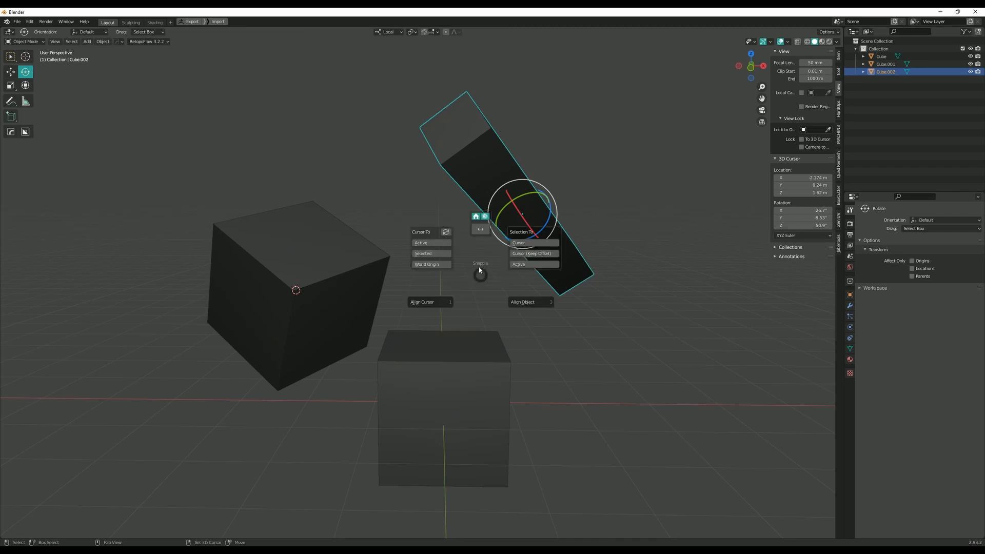
{"action": "left_click", "coordinate": [476, 217]}
{"action": "key", "text": "shift+s"}
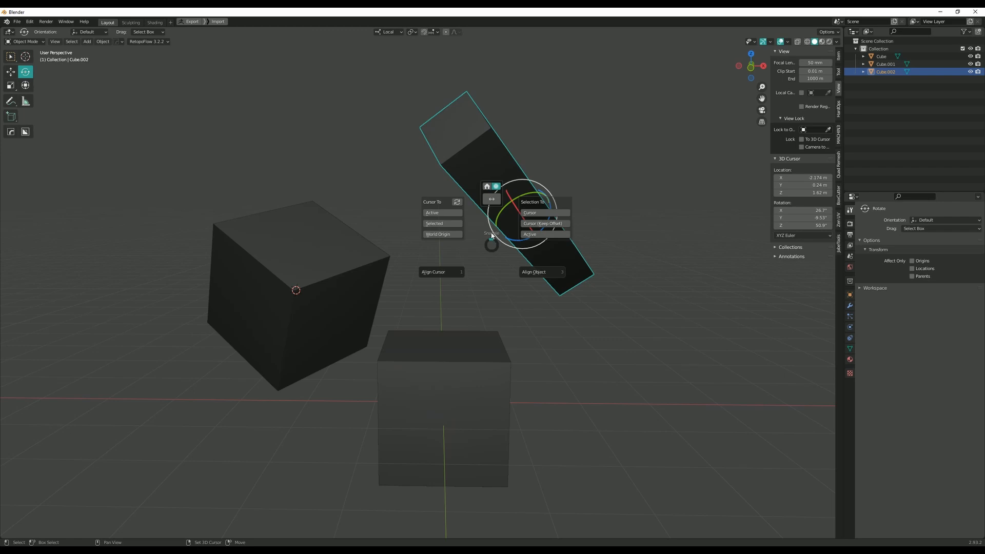
{"action": "left_click", "coordinate": [487, 187]}
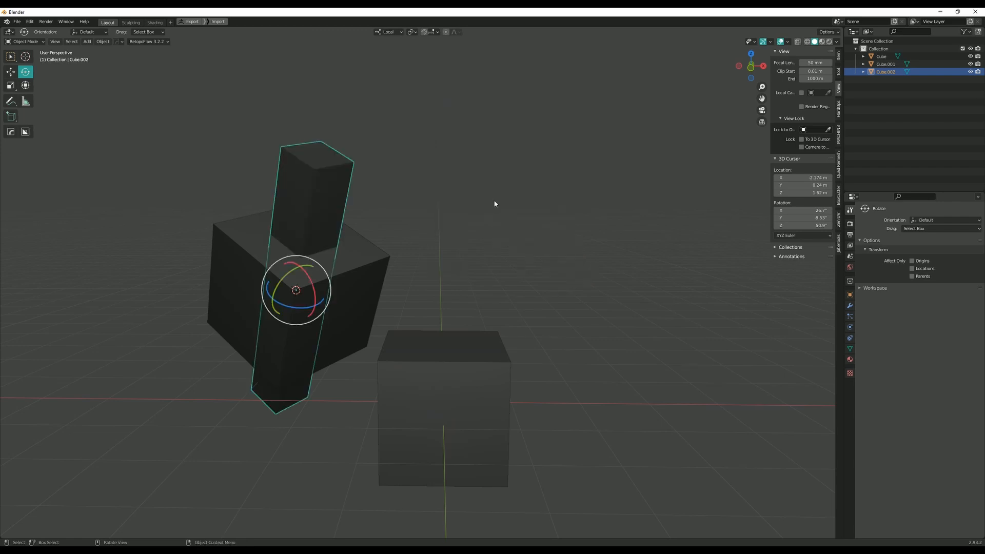
{"action": "key", "text": "shift+s"}
{"action": "left_click", "coordinate": [503, 153]}
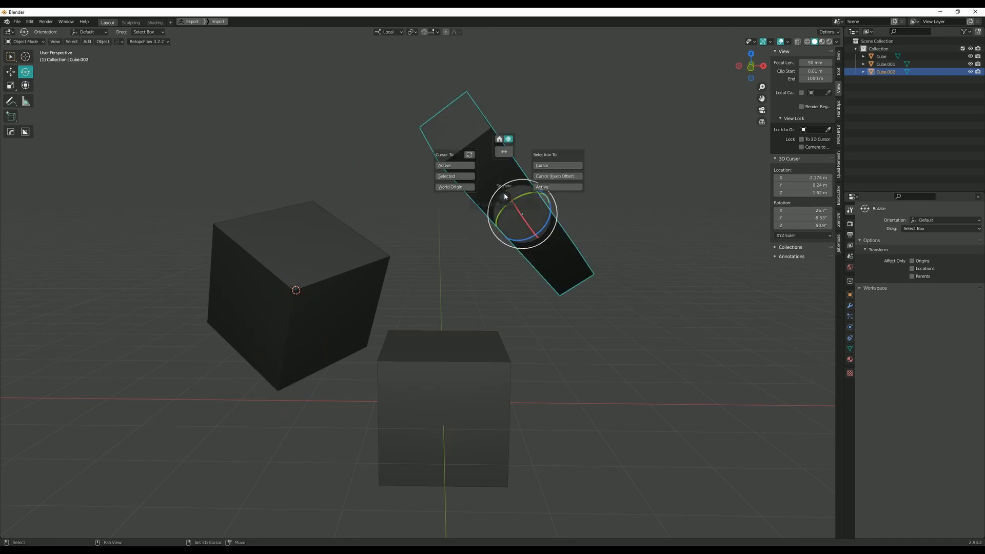
{"action": "left_click", "coordinate": [501, 153]}
{"action": "key", "text": "shift+s"}
{"action": "left_click", "coordinate": [491, 154]}
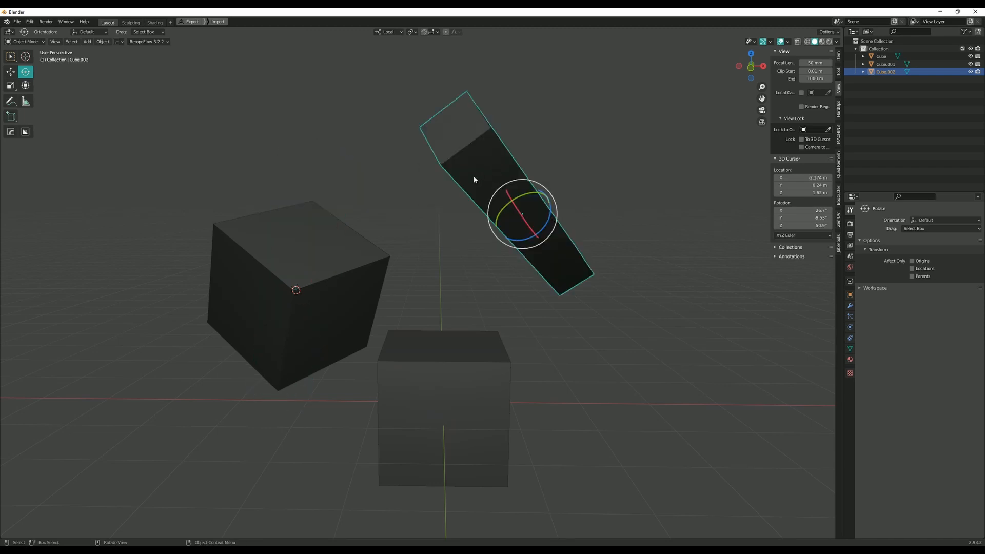
- Move Cube.002 freehand farther away from both cubes and turn on its Home toggle to store that location
{"action": "key", "text": "shift+s"}
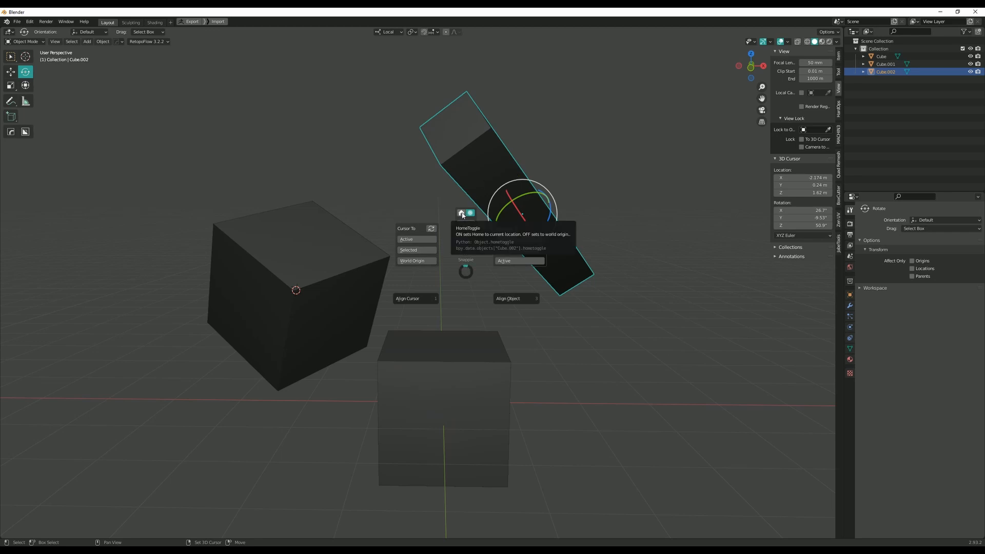
{"action": "left_click", "coordinate": [468, 270]}
{"action": "key", "text": "w"}
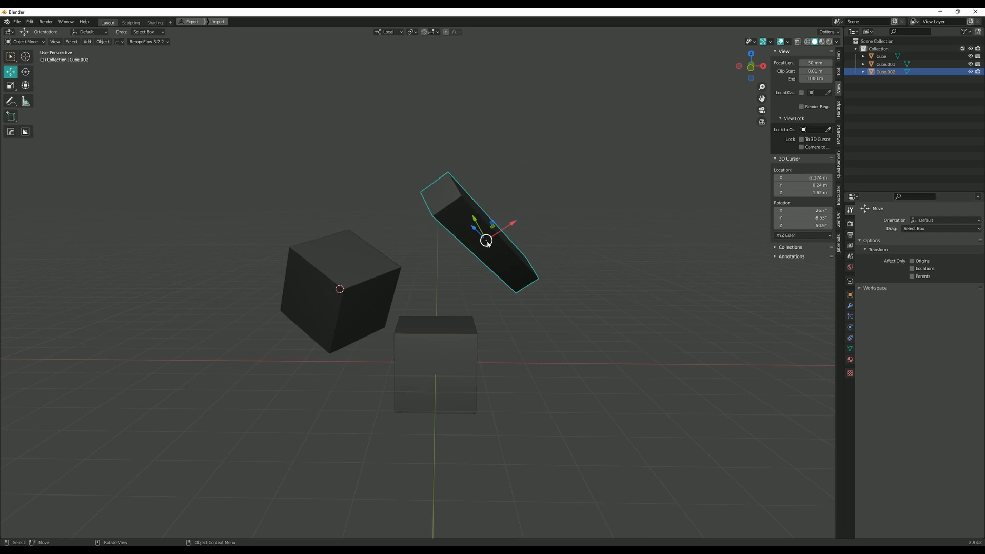
{"action": "left_click_drag", "start_coordinate": [486, 241], "coordinate": [591, 292]}
{"action": "key", "text": "shift+s"}
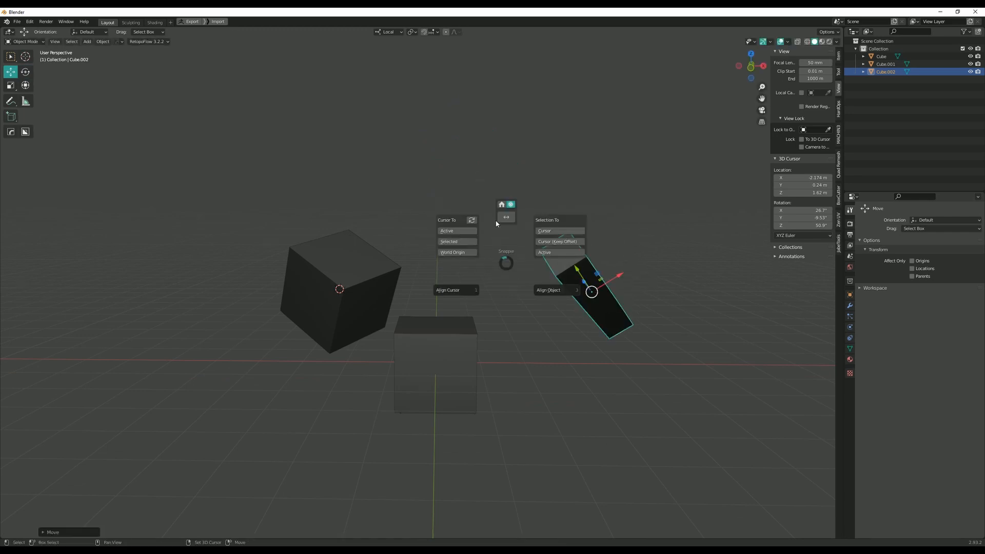
- Swap Cube.002 repeatedly between its newly stored home and its second location, ending at the new home
{"action": "key", "text": "shift+s"}
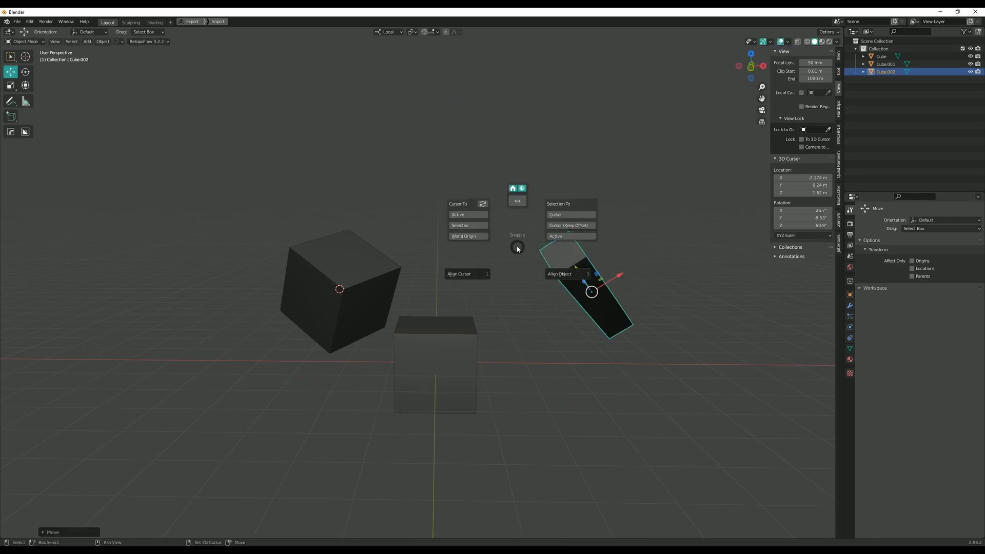
{"action": "left_click", "coordinate": [514, 203]}
{"action": "key", "text": "shift+s"}
{"action": "left_click", "coordinate": [513, 177]}
{"action": "key", "text": "ctrl+z"}
{"action": "key", "text": "shift+s"}
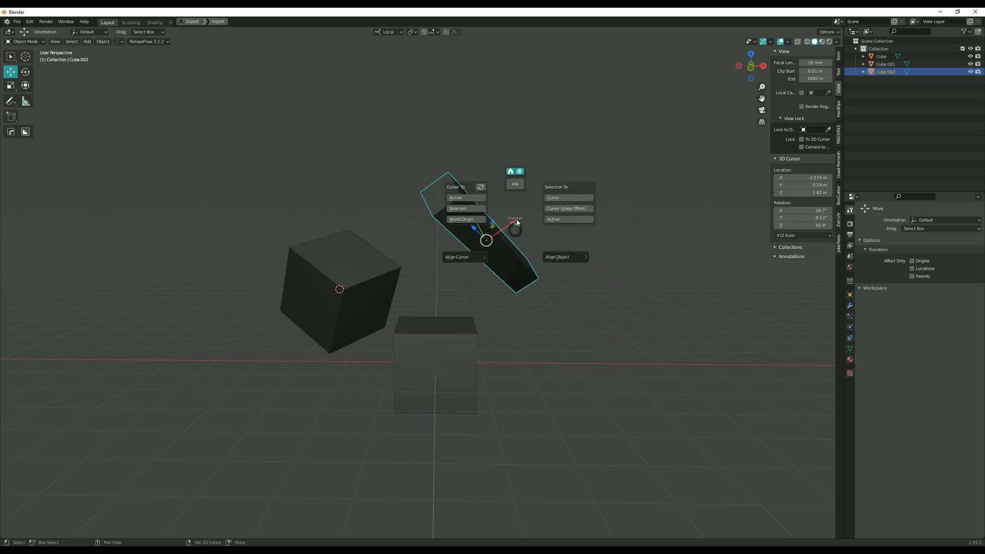
{"action": "left_click", "coordinate": [514, 181]}
{"action": "key", "text": "shift+s"}
{"action": "left_click", "coordinate": [535, 198]}
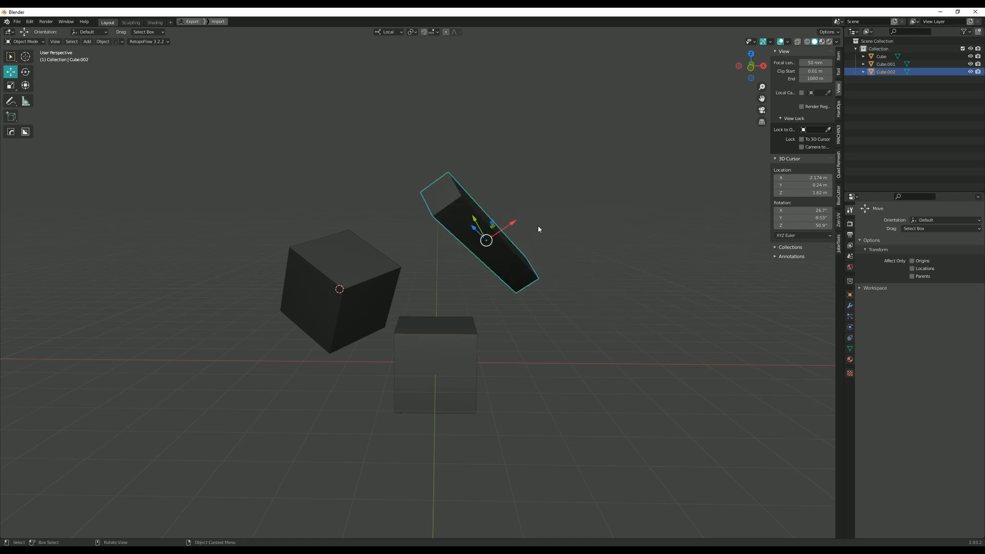
{"action": "key", "text": "shift+s"}
{"action": "left_click", "coordinate": [536, 185]}
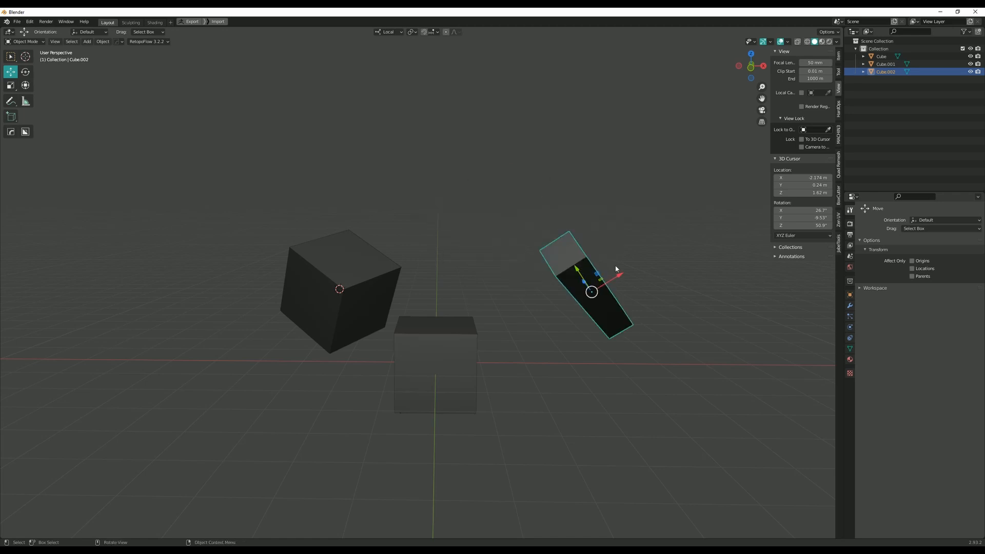
- Turn off the second location toggle of Cube.002 to reset that location to the world origin
{"action": "middle_click_drag", "start_coordinate": [617, 270], "coordinate": [620, 263]}
{"action": "key", "text": "shift+s"}
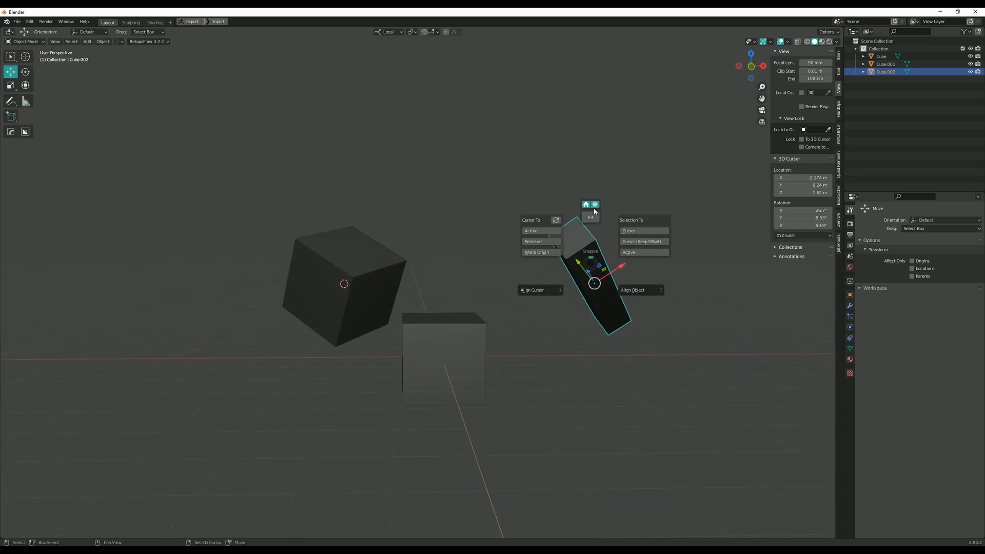
{"action": "left_click", "coordinate": [595, 205]}
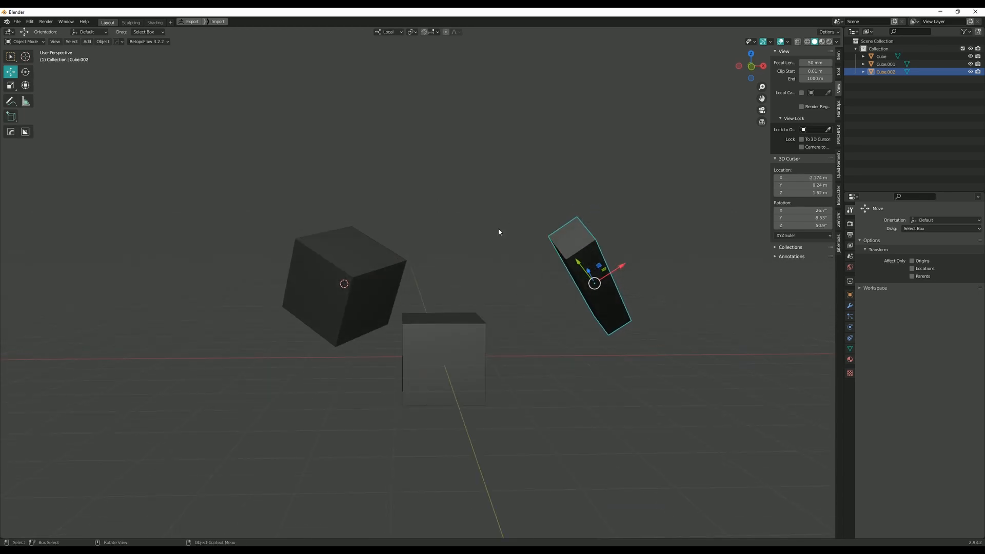
- Activate the Scale tool and swap Cube.002 between its home and the world origin, ending at the origin
{"action": "key", "text": "shift+space"}
{"action": "key", "text": "s"}
{"action": "key", "text": "shift+s"}
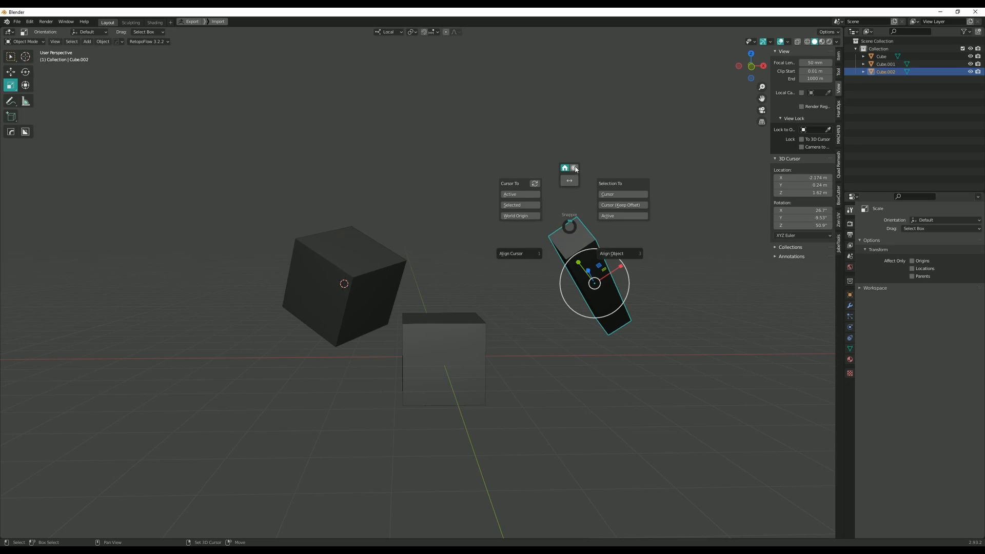
{"action": "left_click", "coordinate": [572, 183]}
{"action": "key", "text": "shift+s"}
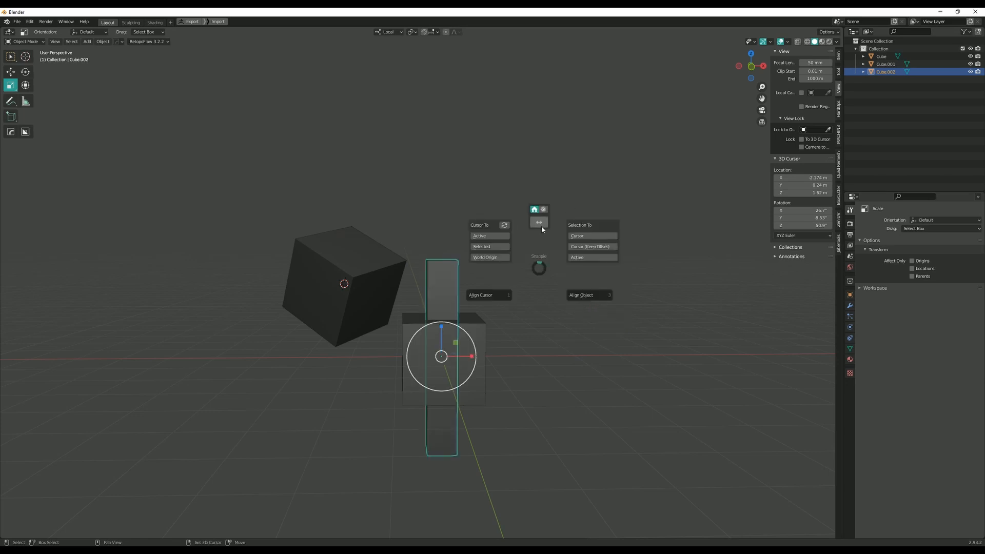
{"action": "left_click", "coordinate": [590, 224]}
{"action": "key", "text": "shift+s"}
{"action": "left_click", "coordinate": [549, 215]}
{"action": "key", "text": "shift+s"}
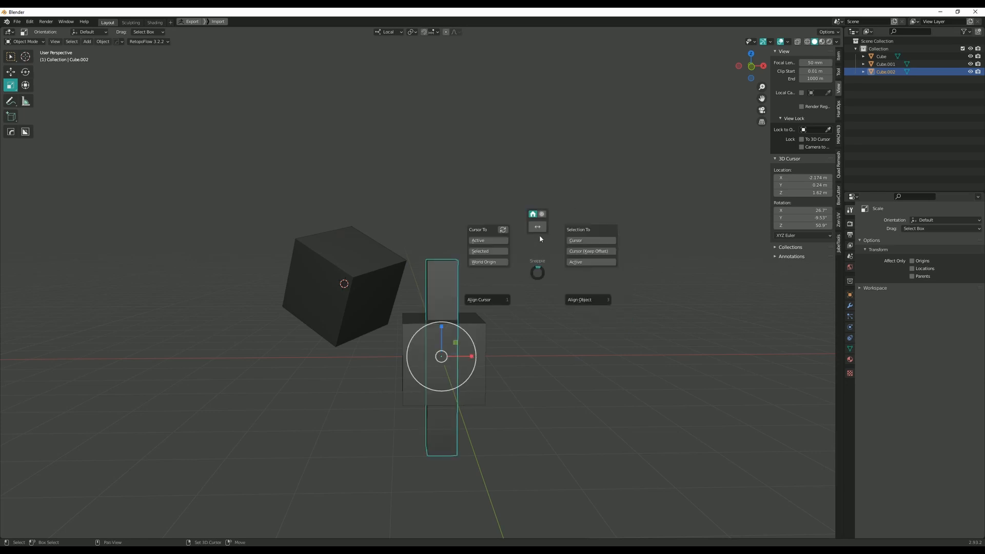
{"action": "left_click", "coordinate": [539, 234]}
{"action": "key", "text": "shift+s"}
{"action": "left_click", "coordinate": [572, 227]}
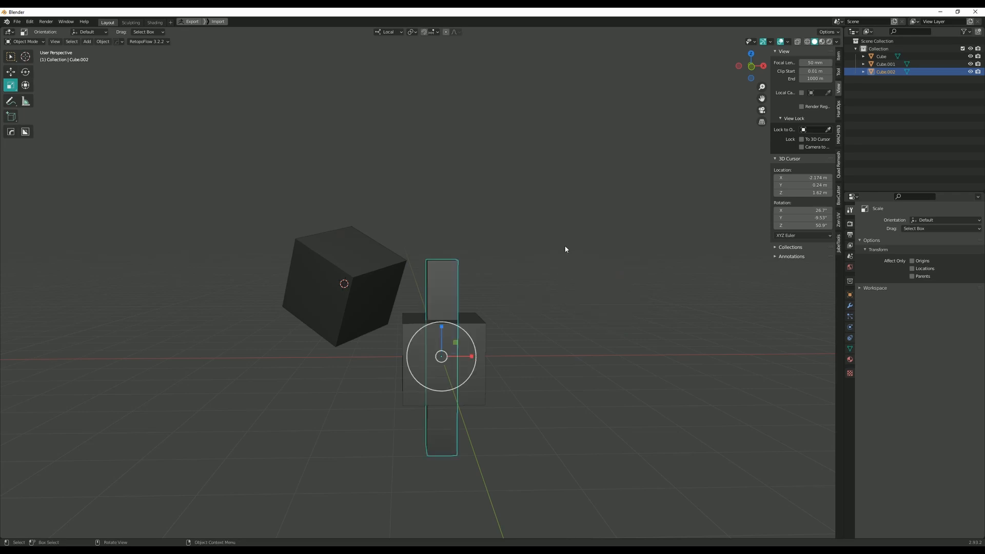
- Bring Cube.002 from the world origin onto the rotated cube at the 3D cursor, matching that cube's orientation
{"action": "middle_click_drag", "start_coordinate": [389, 253], "coordinate": [383, 258]}
{"action": "left_click", "coordinate": [383, 257]}
{"action": "left_click", "coordinate": [460, 278]}
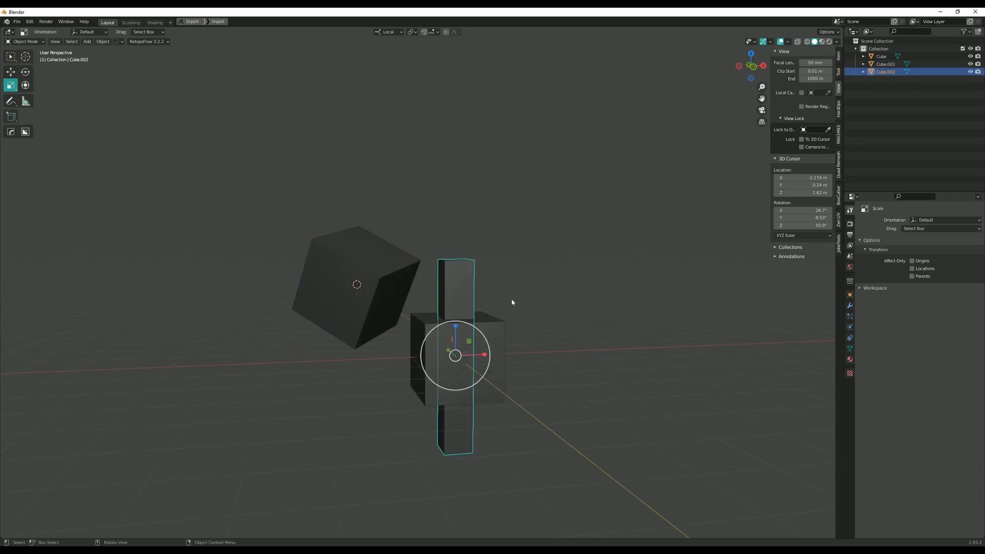
{"action": "key", "text": "shift+s"}
{"action": "left_click", "coordinate": [524, 342]}
{"action": "key", "text": "shift+s"}
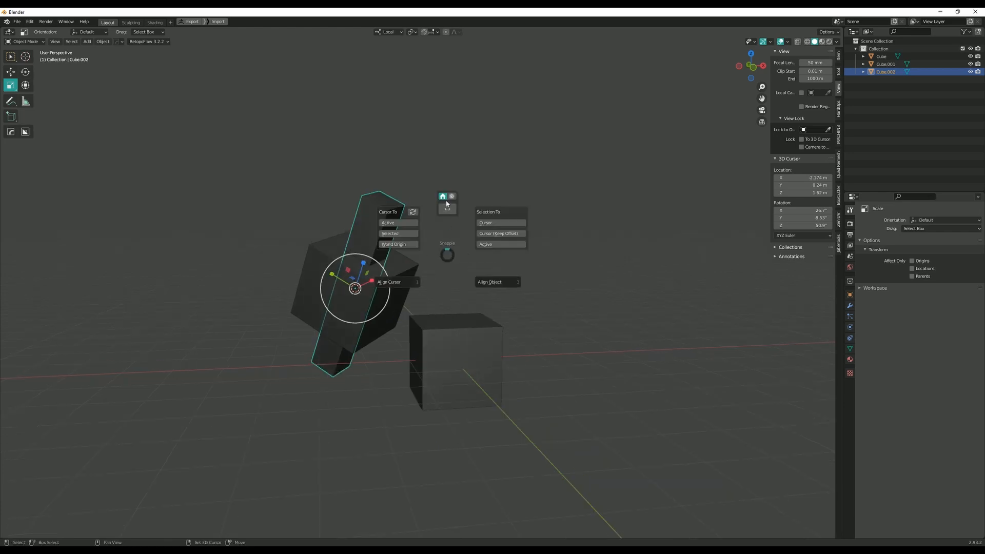
{"action": "key", "text": "shift+s"}
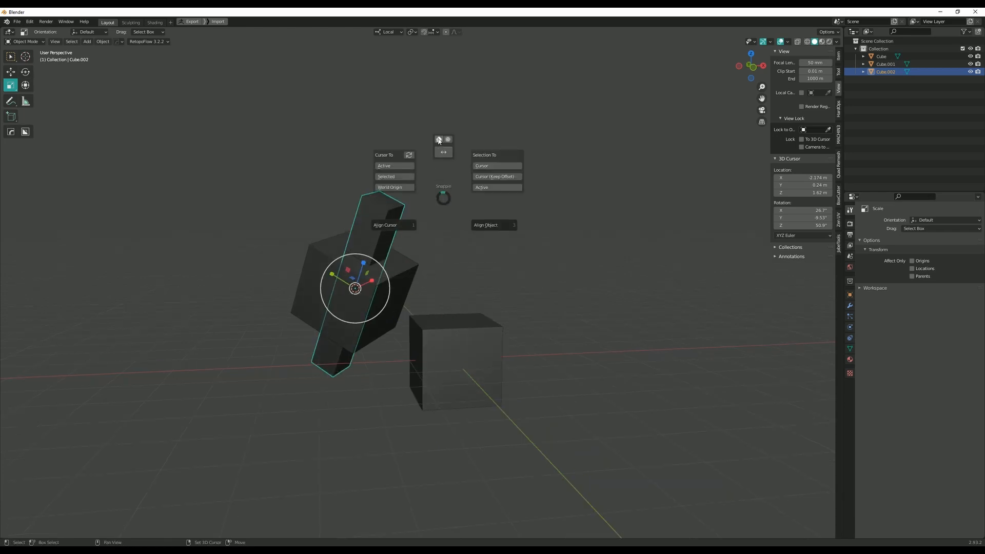
{"action": "left_click", "coordinate": [443, 151]}
{"action": "middle_click_drag", "start_coordinate": [464, 266], "coordinate": [390, 250]}
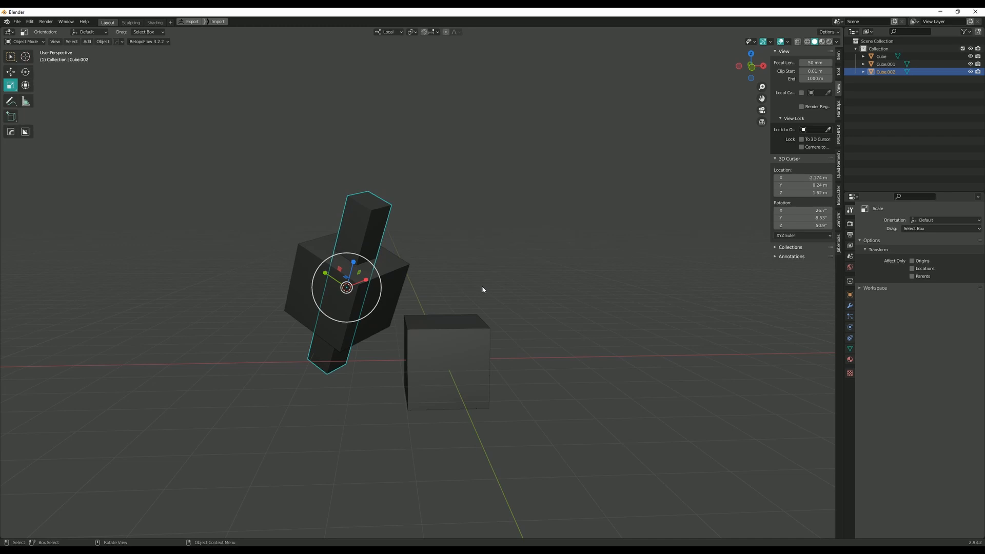
- Move Cube.002 freehand above and away from both cubes and rotate it freely to a new tilt
{"action": "key", "text": "g"}
{"action": "left_click_drag", "start_coordinate": [346, 288], "coordinate": [462, 248]}
{"action": "key", "text": "r"}
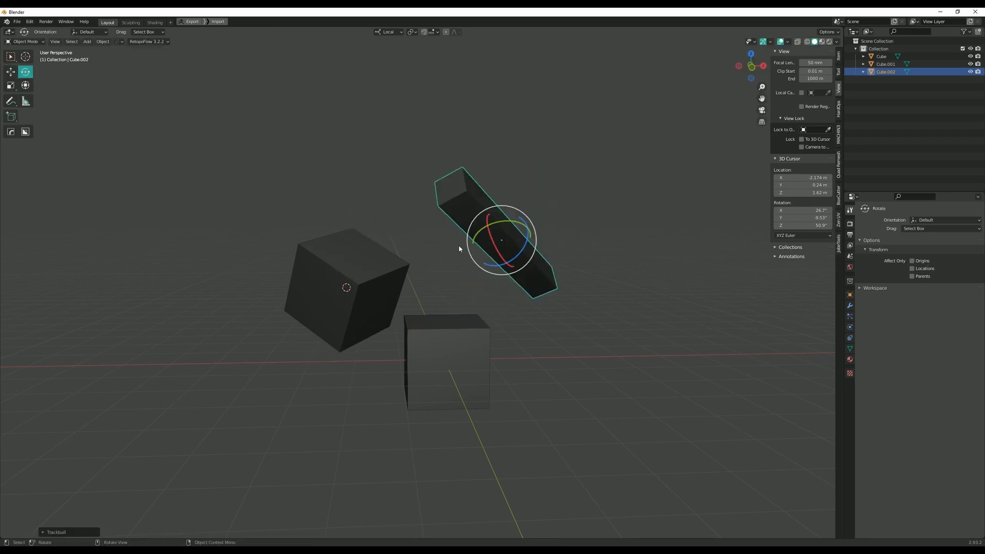
- Turn on the second location toggle of Cube.002 to store its tilted placement, and try swapping its stored locations
{"action": "key", "text": "shift+s"}
{"action": "key", "text": "Escape"}
{"action": "key", "text": "shift+s"}
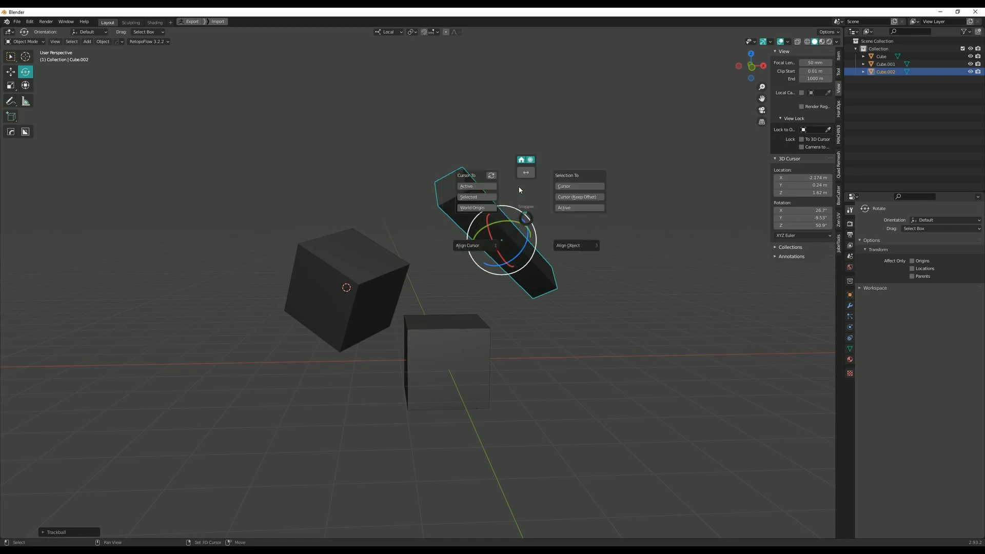
{"action": "key", "text": "c"}
{"action": "key", "text": "shift+s"}
{"action": "left_click", "coordinate": [524, 136]}
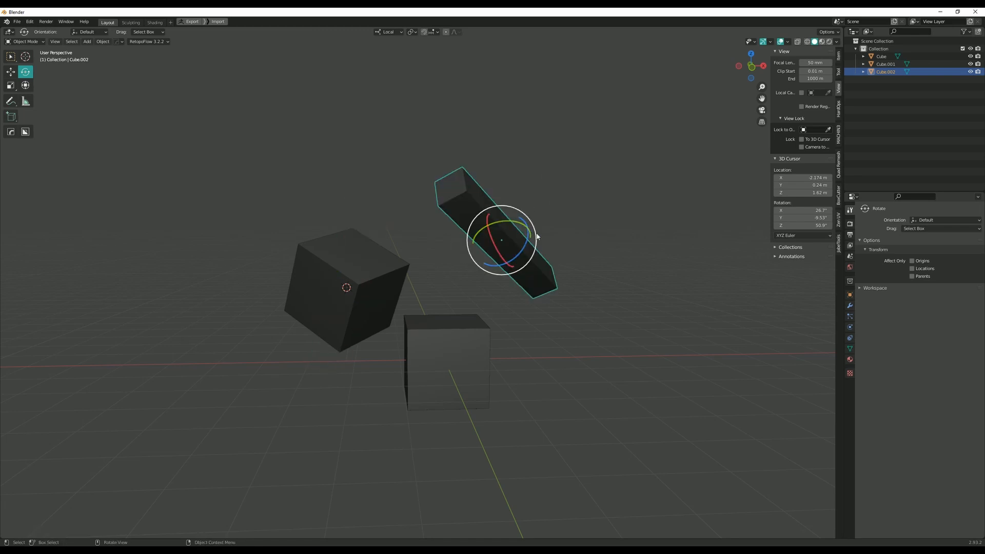
- Review Snappie's snapping, aligning and stored-location options for Cube.002
{"action": "middle_click_drag", "start_coordinate": [537, 236], "coordinate": [557, 284]}
{"action": "key", "text": "shift+s"}
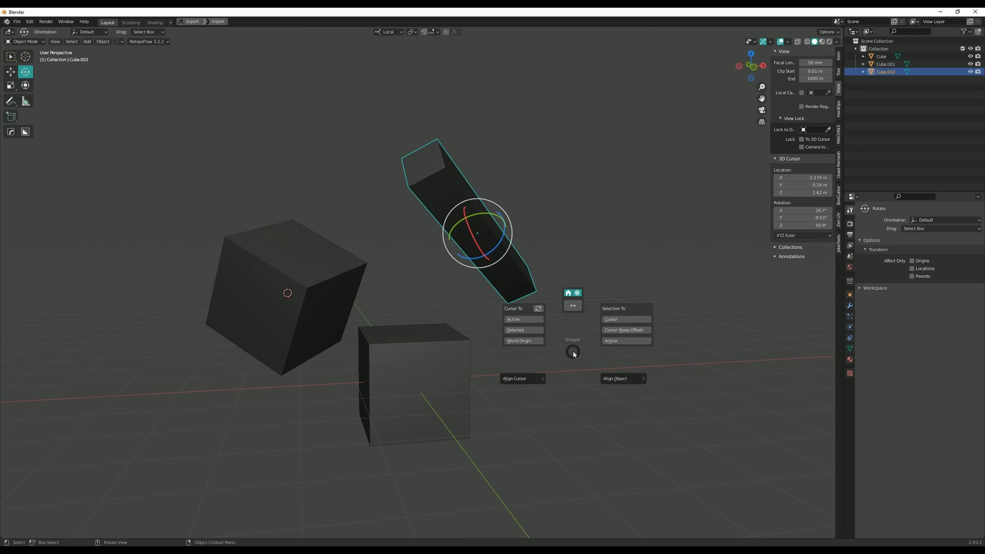
{"action": "key", "text": "shift+s"}
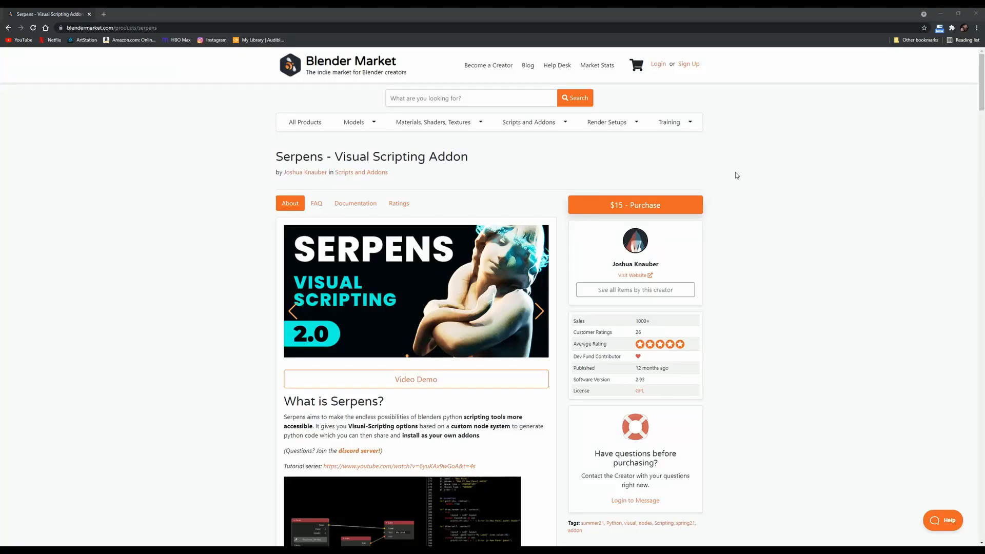
- Examine the Serpens - Visual Scripting Addon product page on Blender Market, including its title, description and purchase option
{"action": "left_click_drag", "start_coordinate": [324, 157], "coordinate": [265, 163]}
{"action": "left_click", "coordinate": [265, 163]}
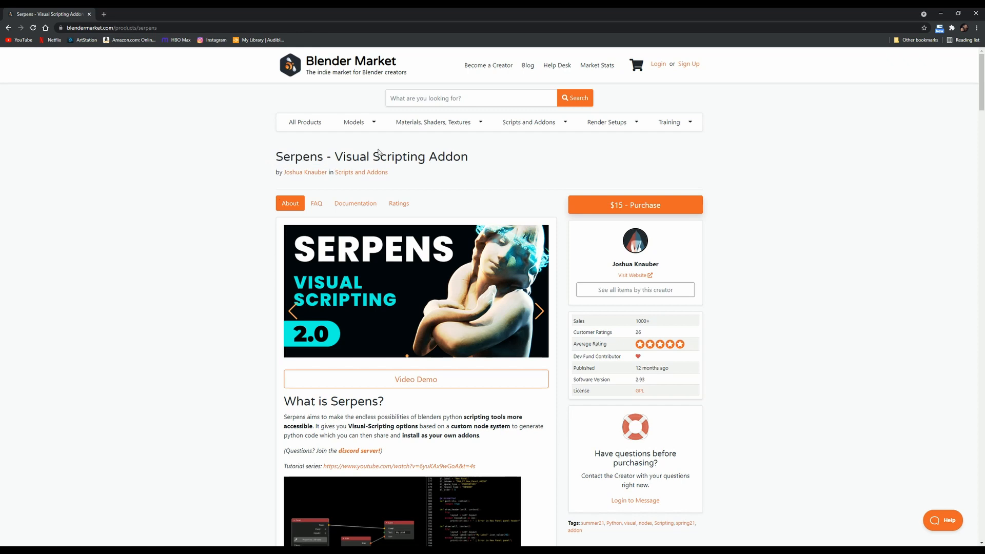
{"action": "left_click_drag", "start_coordinate": [336, 156], "coordinate": [494, 158]}
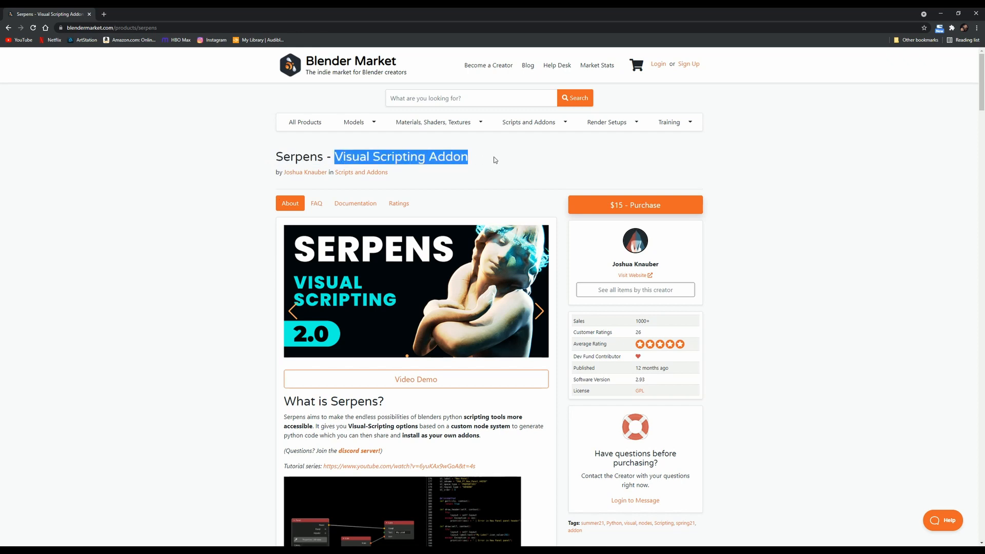
{"action": "left_click", "coordinate": [495, 158]}
{"action": "scroll", "coordinate": [281, 218], "scroll_direction": "down", "scroll_amount": 5}
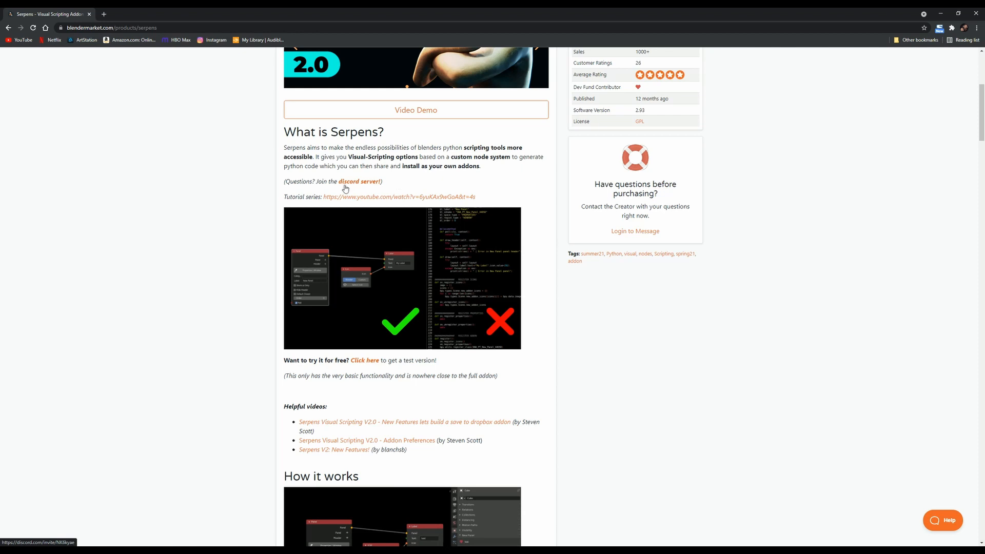
{"action": "scroll", "coordinate": [354, 292], "scroll_direction": "up", "scroll_amount": 5}
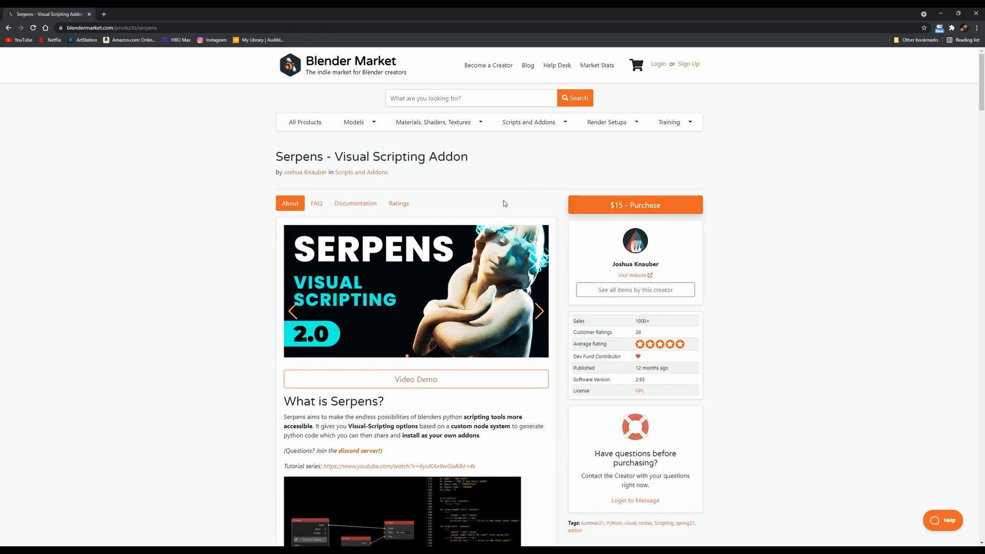
{"action": "scroll", "coordinate": [503, 204], "scroll_direction": "down", "scroll_amount": 1}
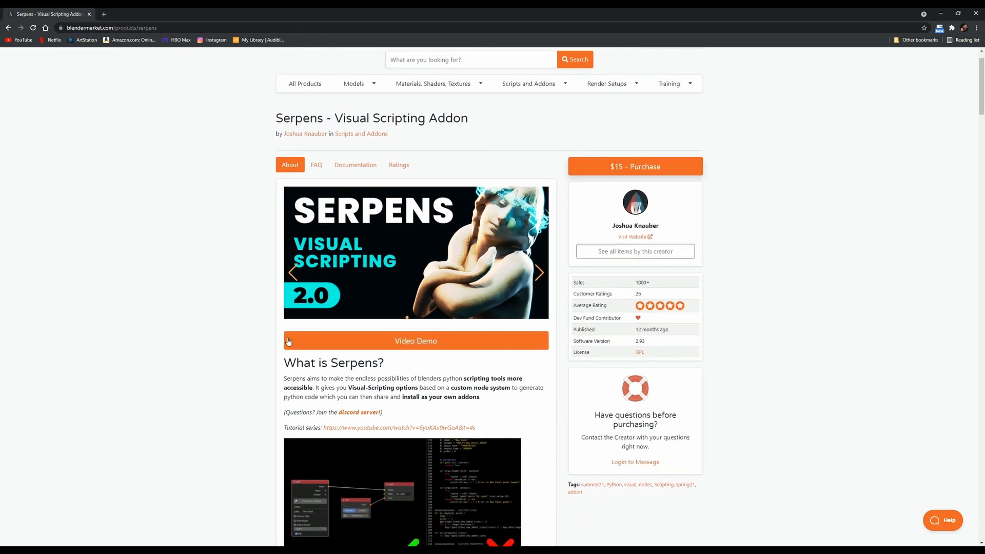
{"action": "scroll", "coordinate": [215, 304], "scroll_direction": "up", "scroll_amount": 1}
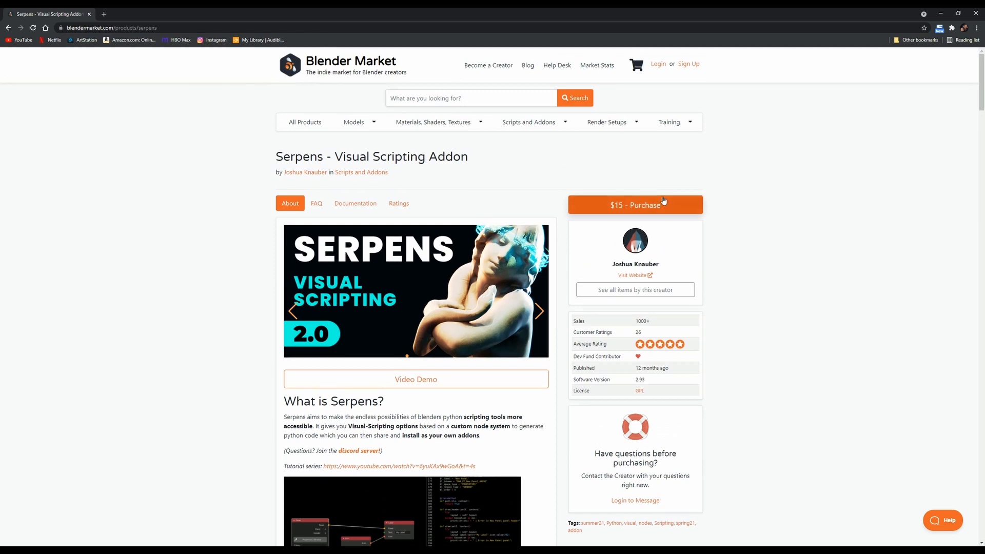
{"action": "scroll", "coordinate": [798, 188], "scroll_direction": "down", "scroll_amount": 1}
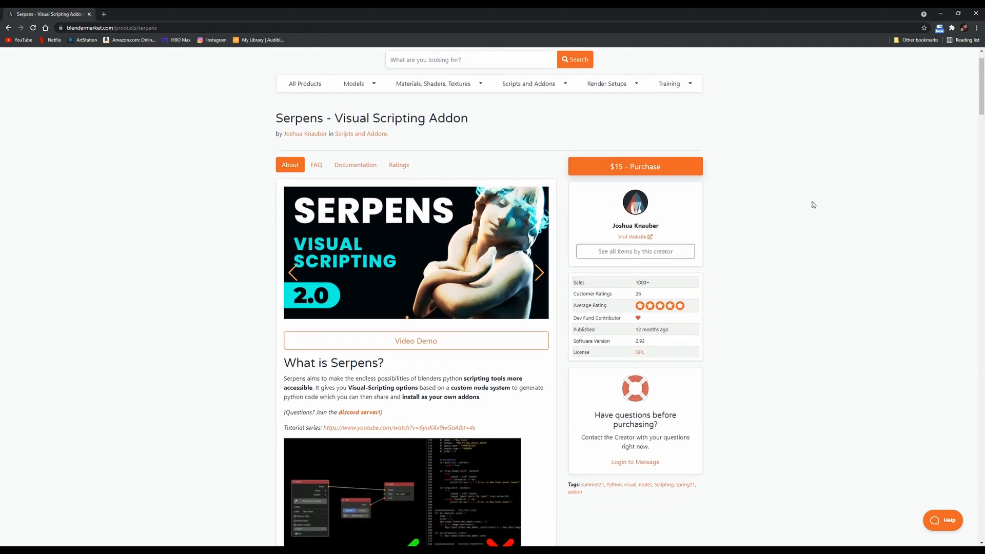
{"action": "scroll", "coordinate": [817, 207], "scroll_direction": "up", "scroll_amount": 1}
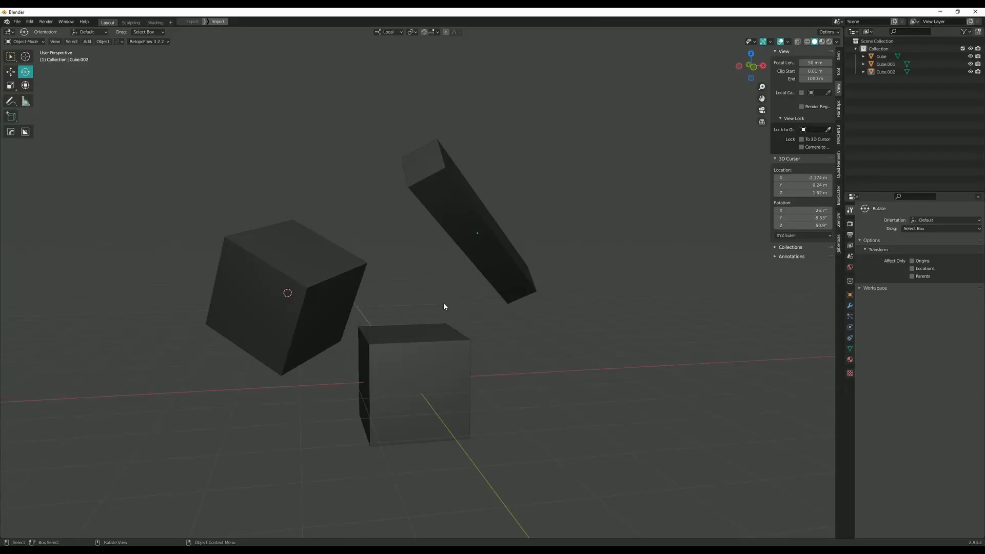
- Switch back to Blender and bring up the Snappie options with no object selected
{"action": "key", "text": "shift+s"}
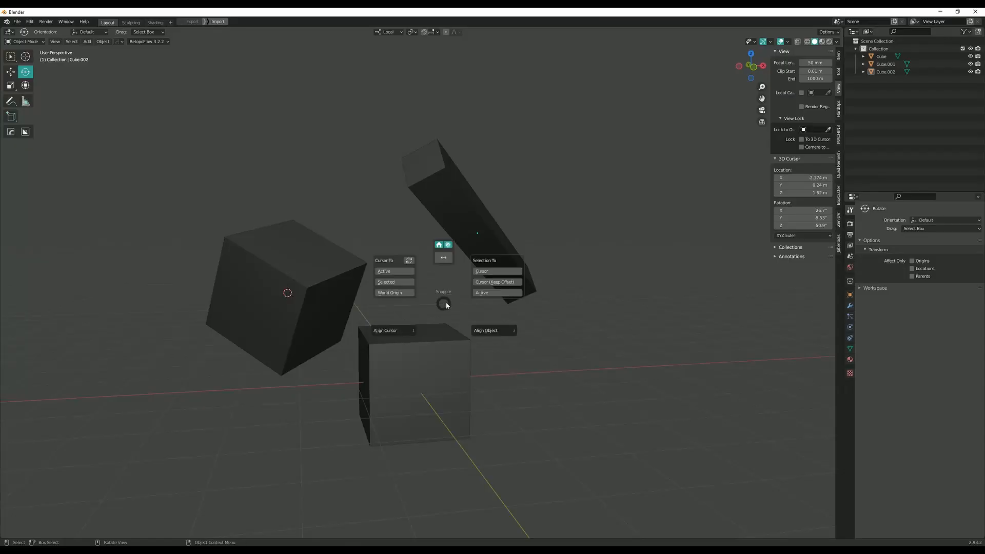